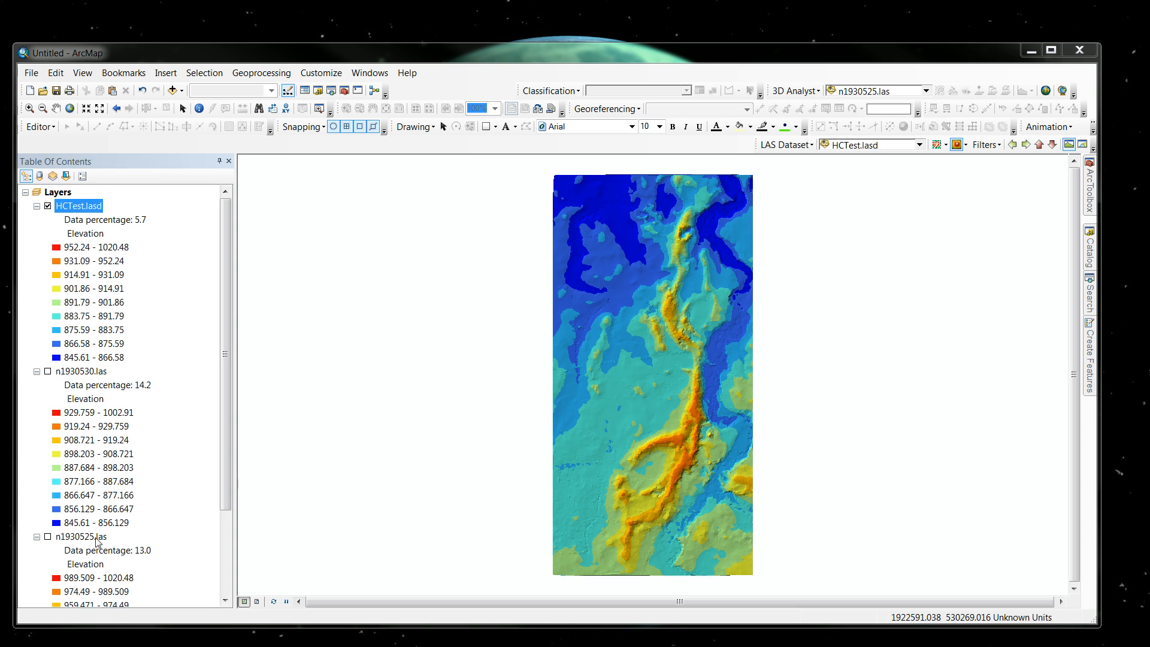
# Search the tools for "las to dem" and open the LAS Dataset to Raster conversion tool
pyautogui.click(224, 446)
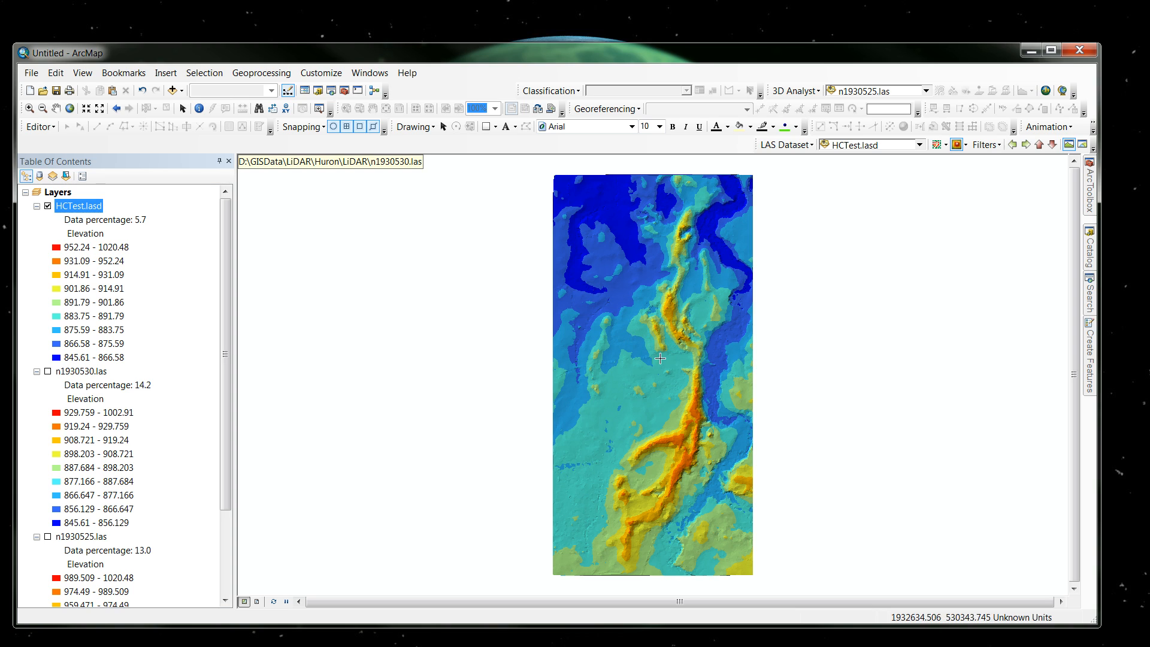
pyautogui.click(1091, 302)
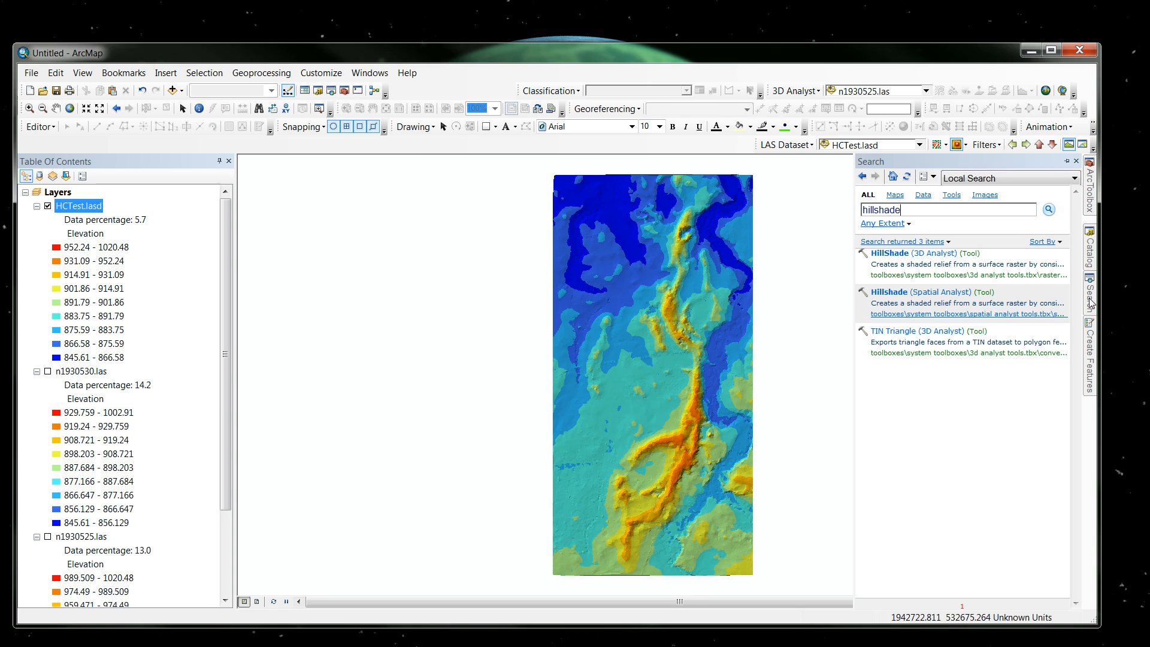
pyautogui.doubleClick(899, 209)
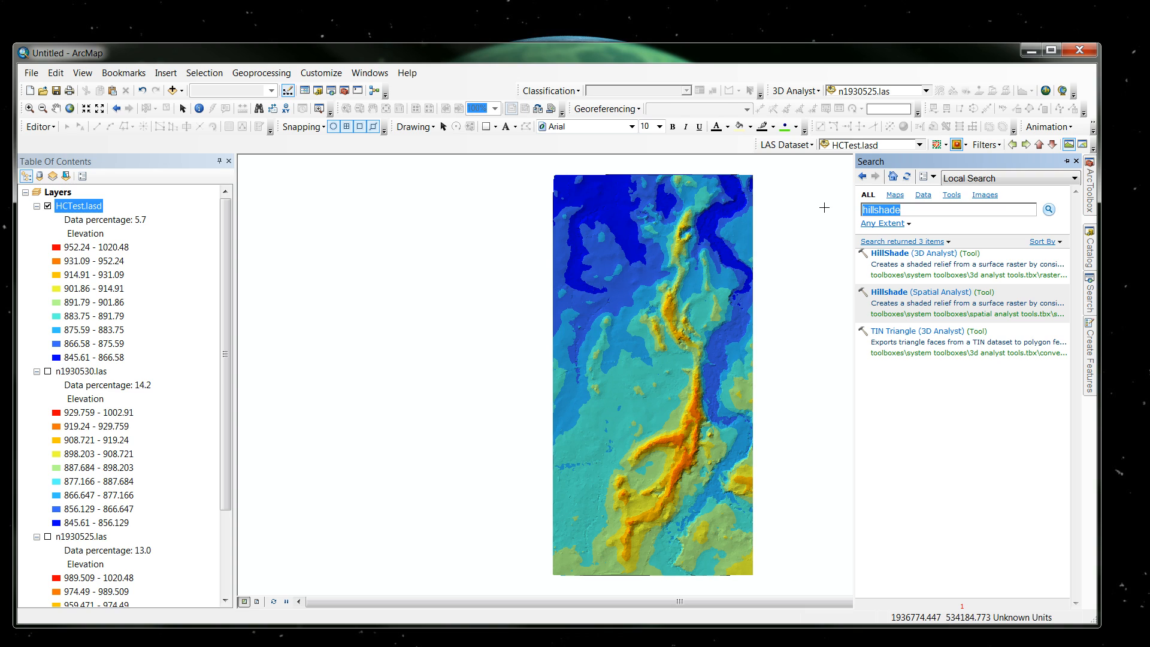
pyautogui.write('las to dem')
pyautogui.press('Return')
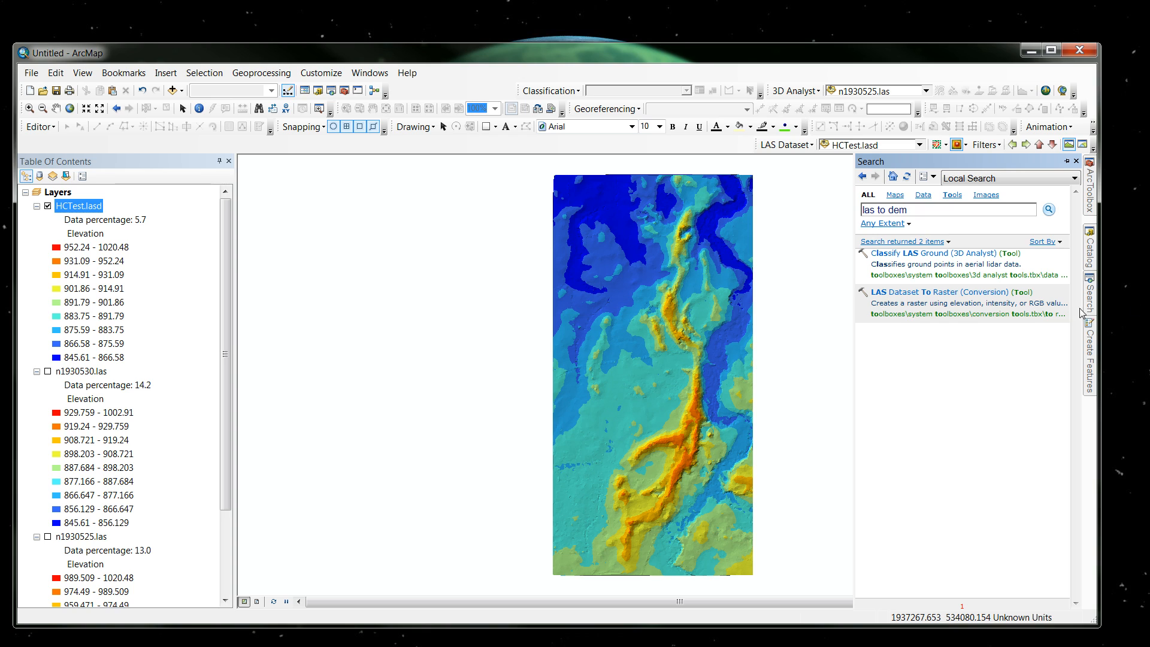
pyautogui.click(924, 314)
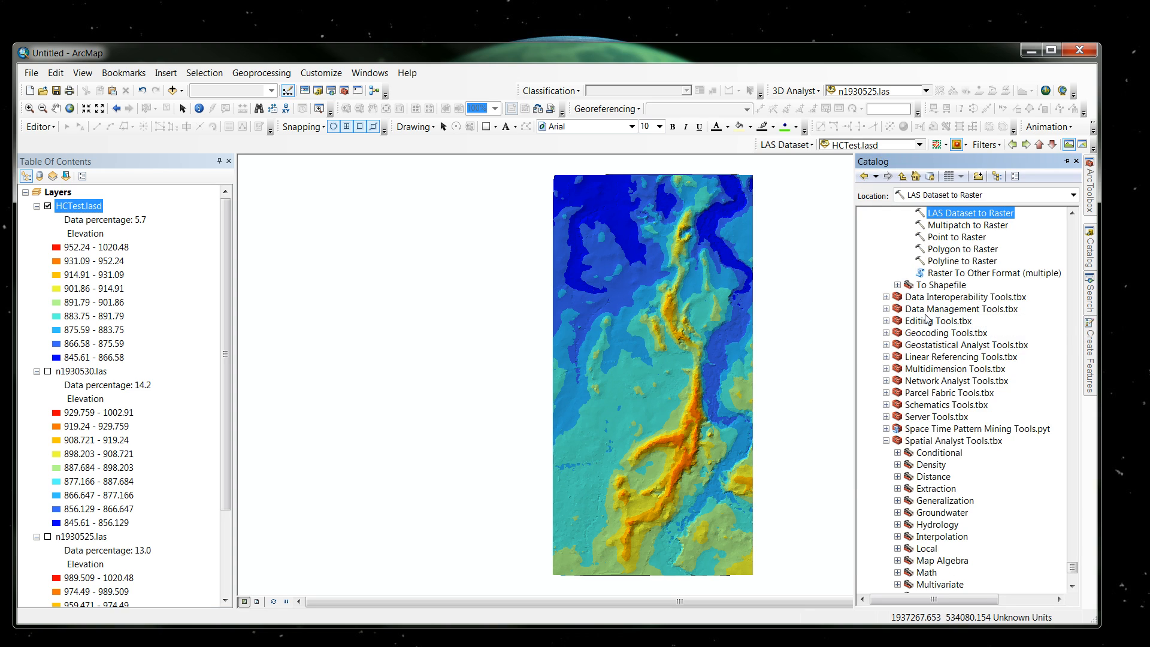
pyautogui.doubleClick(977, 214)
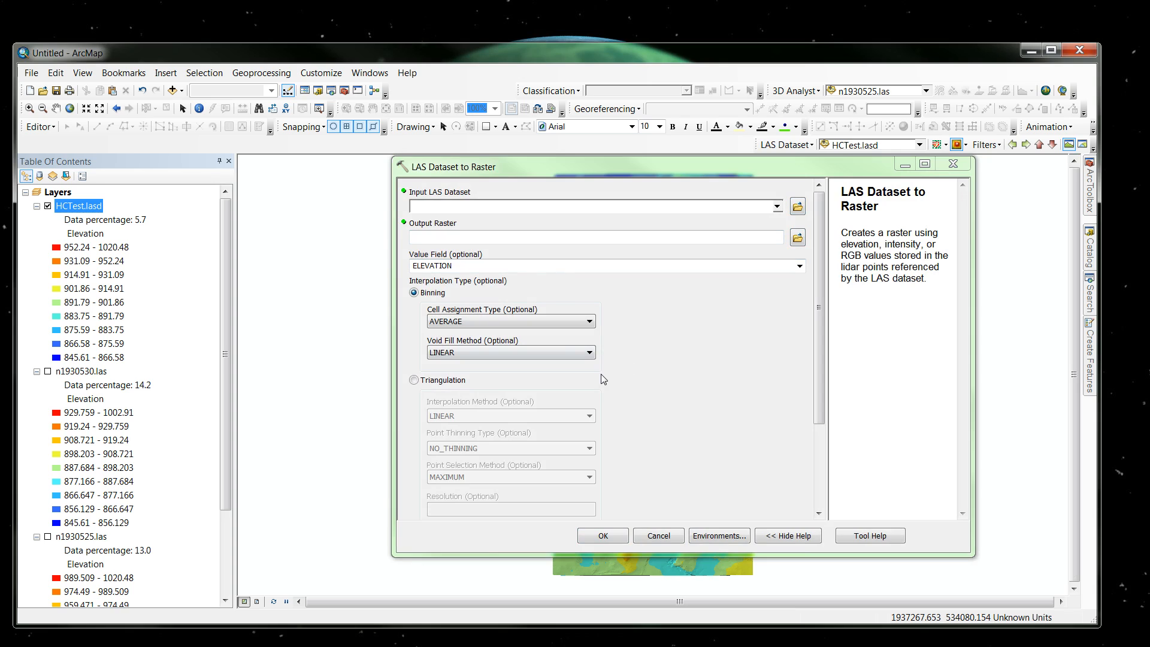
# Set HCTest.lasd as the input LAS dataset and save the output raster as HCRaster in D:\GISData\LiDAR\Huron\LiDAR
pyautogui.click(777, 206)
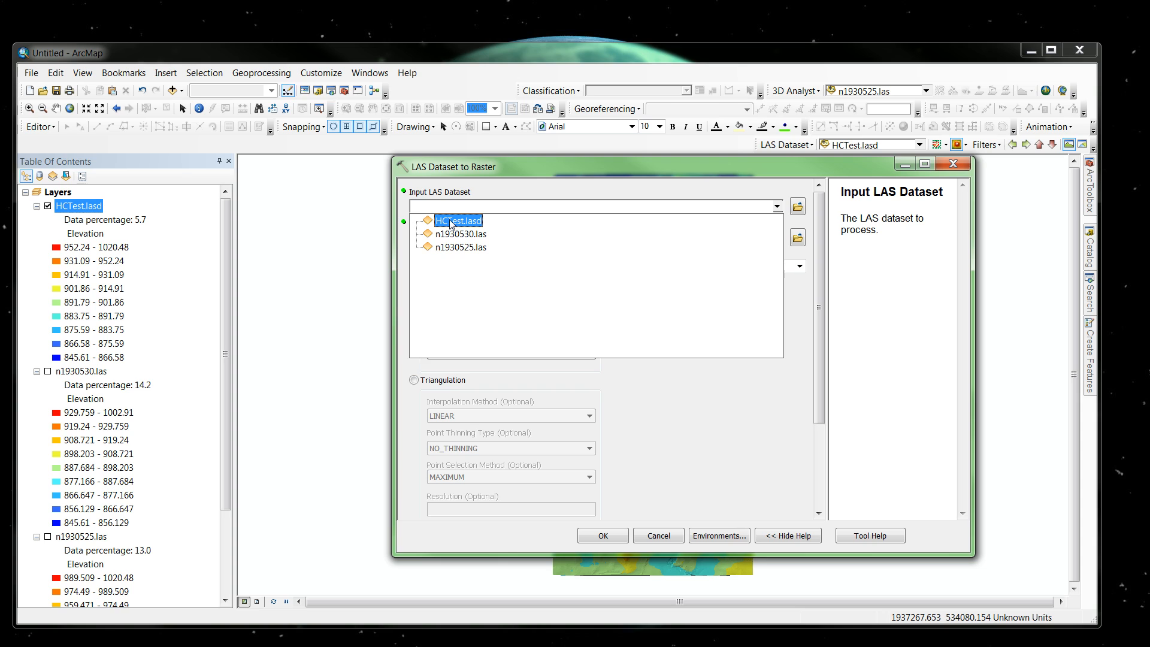
pyautogui.click(451, 224)
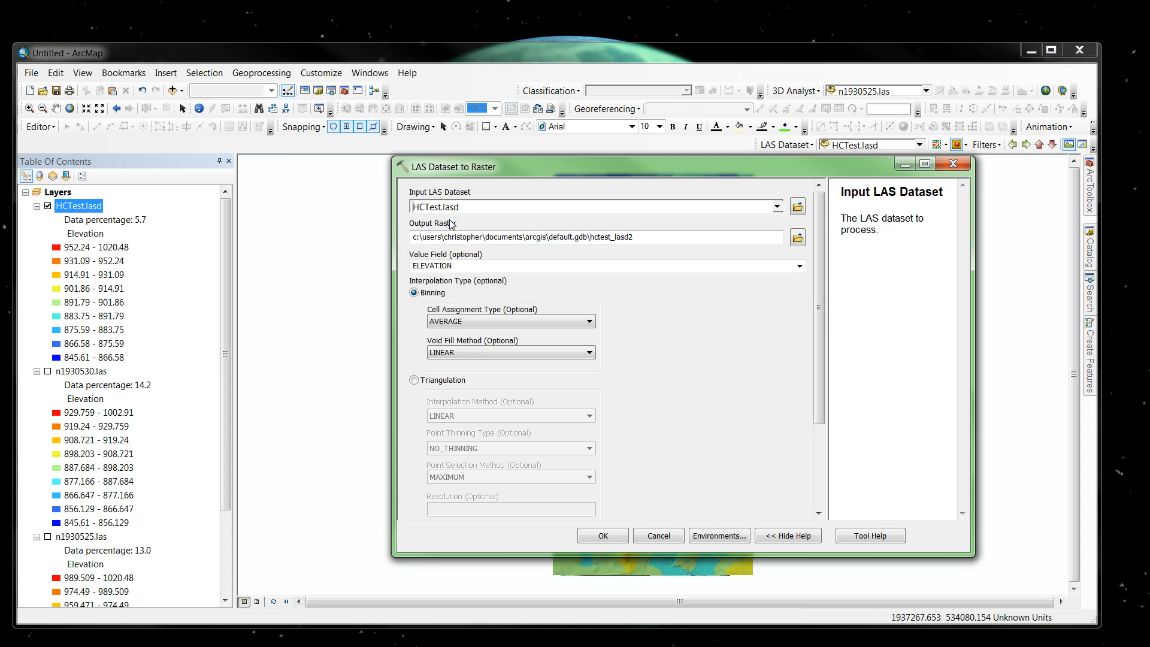
pyautogui.click(797, 237)
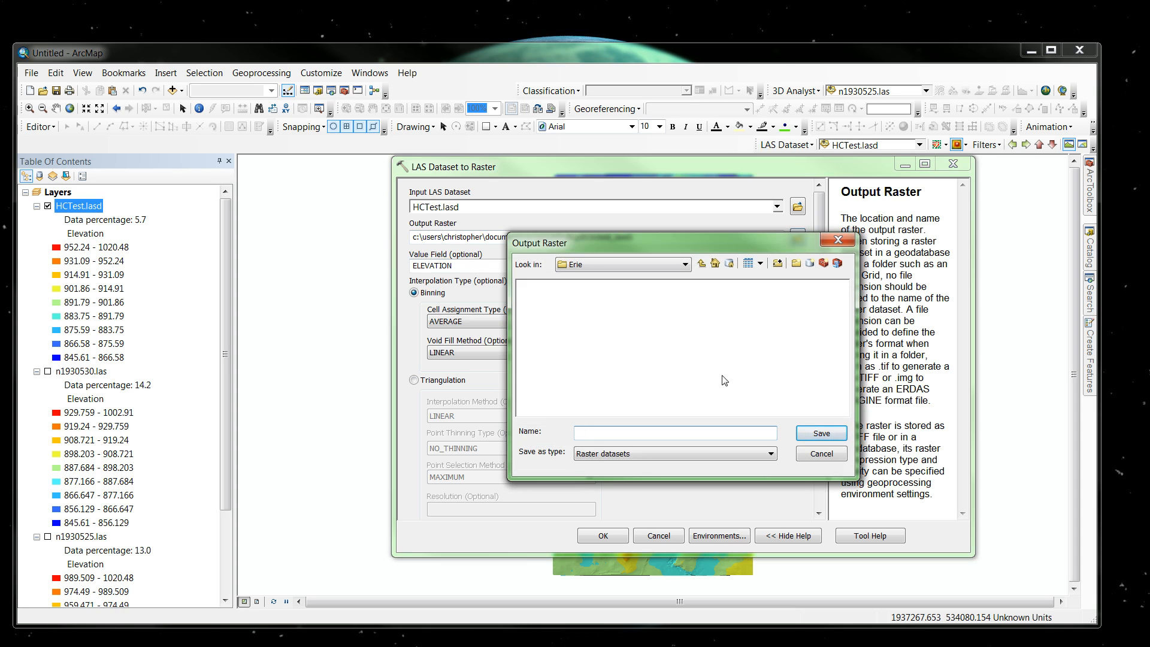
pyautogui.click(684, 266)
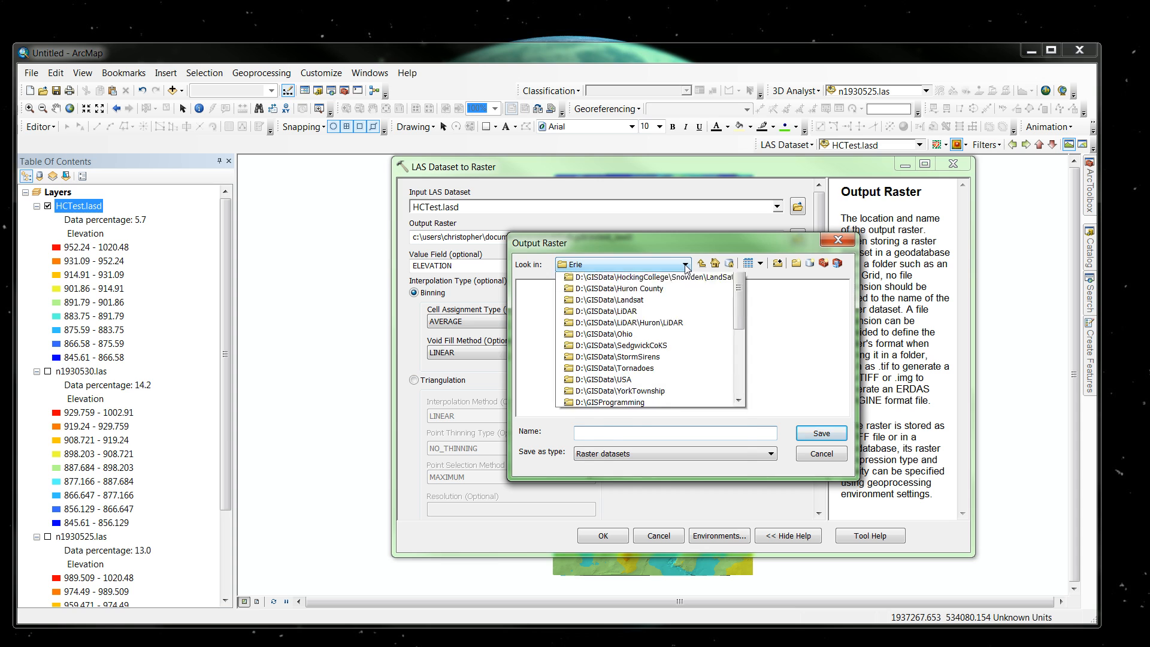
pyautogui.scroll(-2, 634, 458)
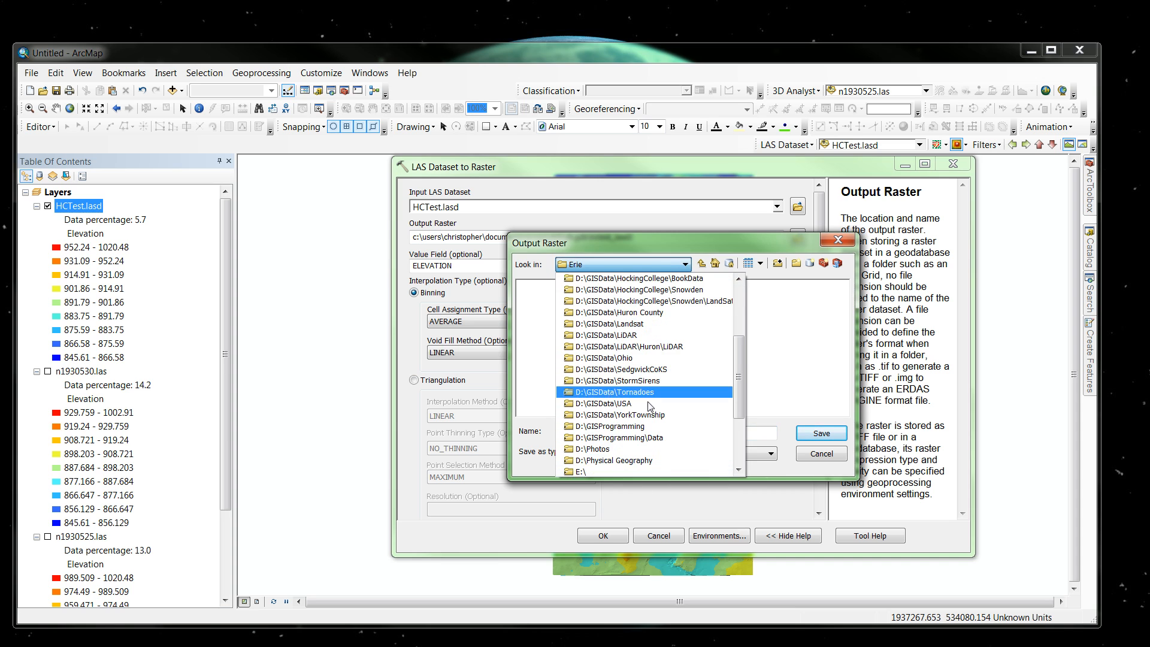
pyautogui.click(641, 346)
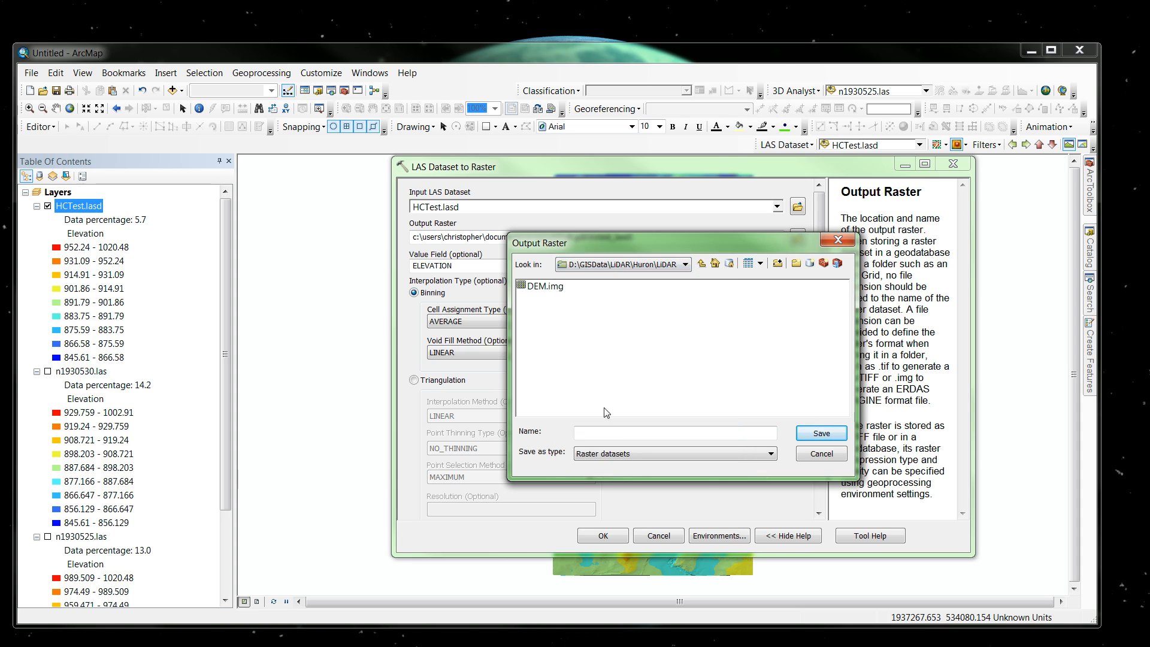
pyautogui.click(591, 433)
pyautogui.press('Return')
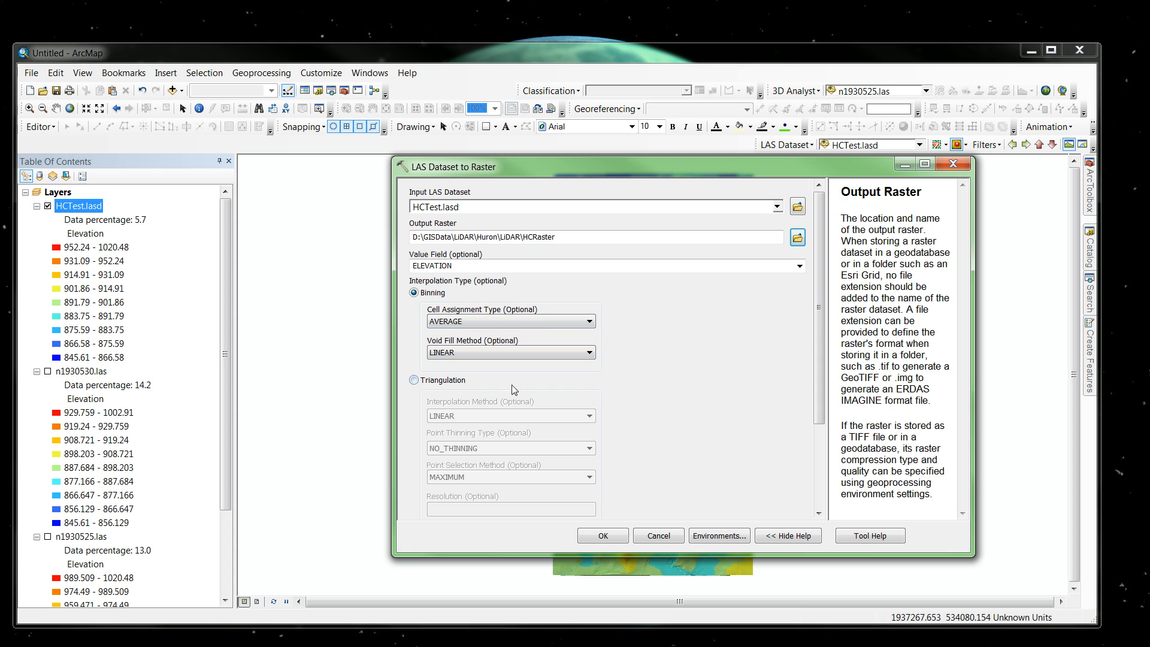
# Choose Triangulation as the interpolation type and run the LAS Dataset to Raster conversion
pyautogui.click(415, 382)
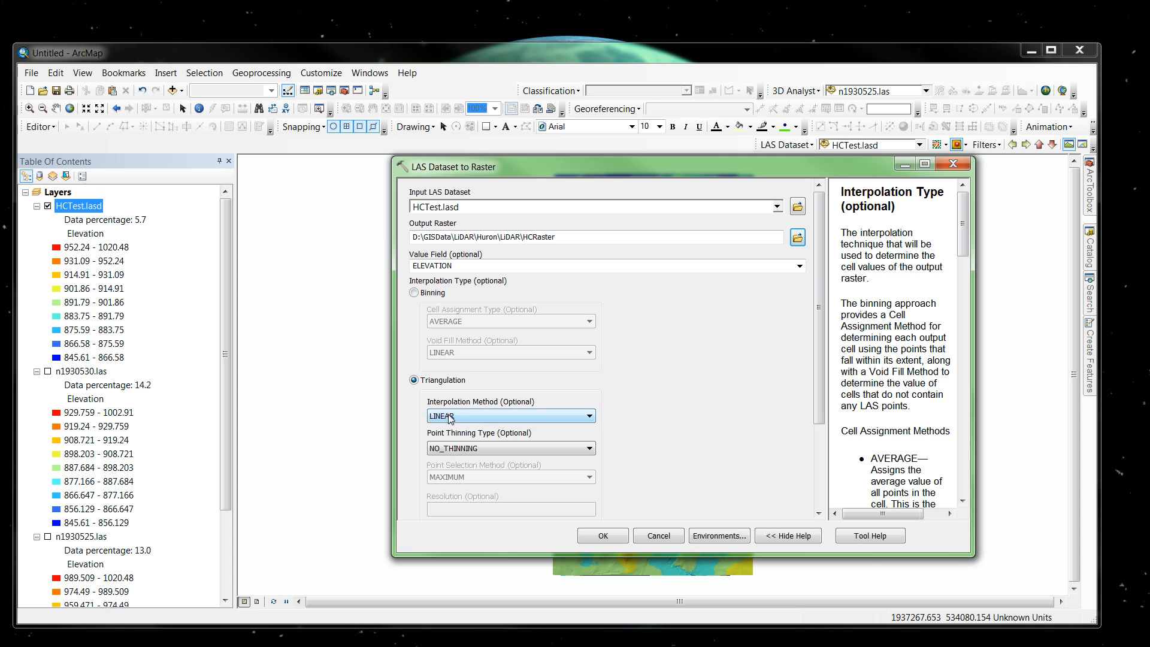
pyautogui.click(603, 537)
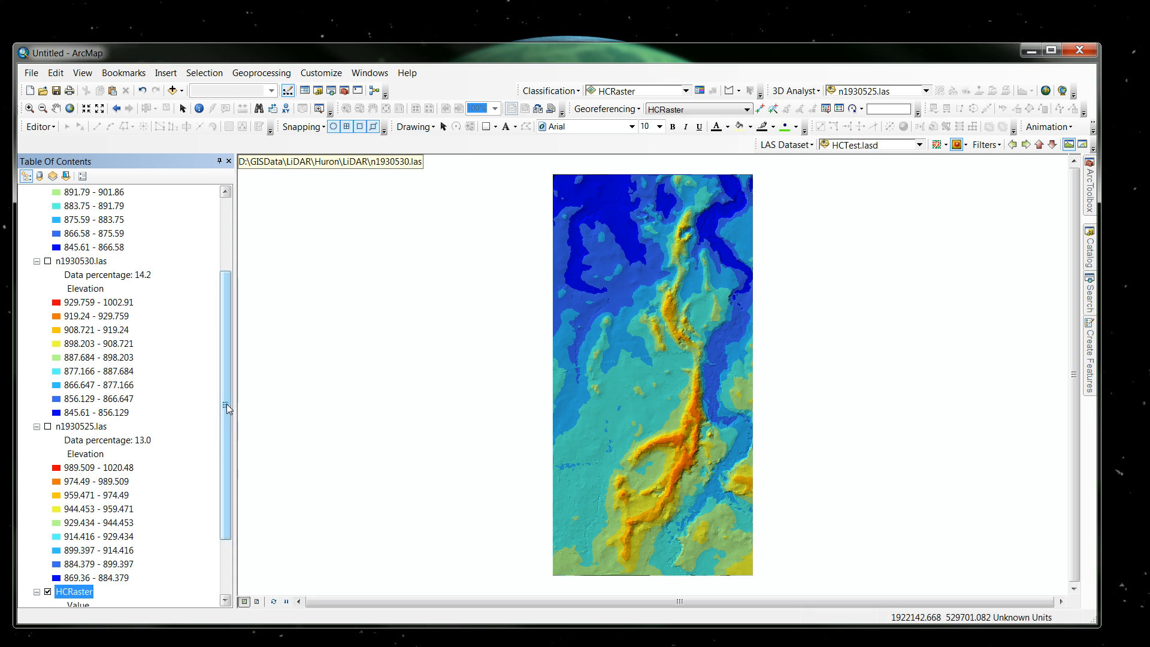
# Turn off the HCTest.lasd layer to view HCRaster alone, and check the raster's legend in the layer list
pyautogui.moveTo(226, 403); pyautogui.dragTo(225, 473)
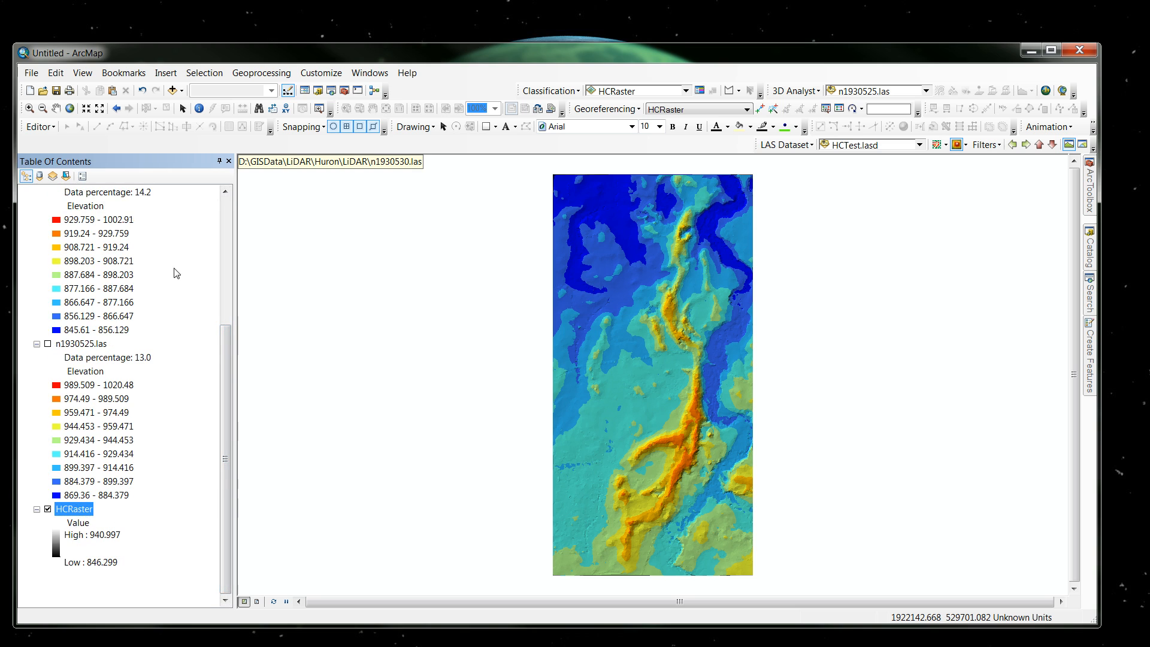
pyautogui.moveTo(224, 386); pyautogui.dragTo(225, 259)
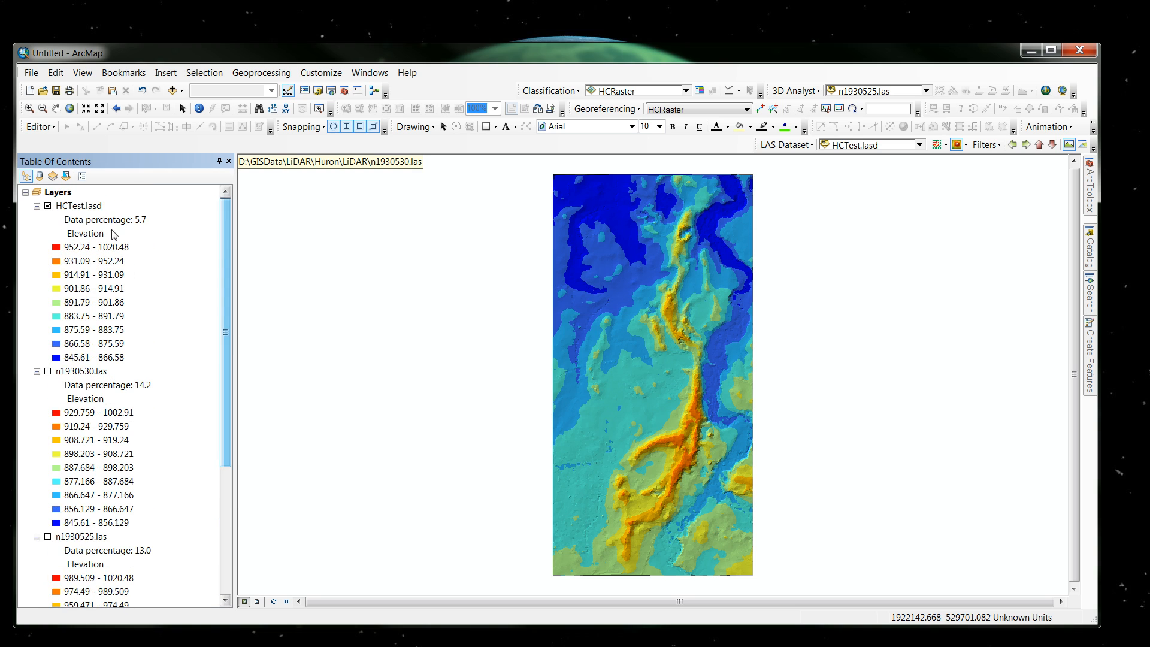
pyautogui.click(47, 207)
pyautogui.click(48, 207)
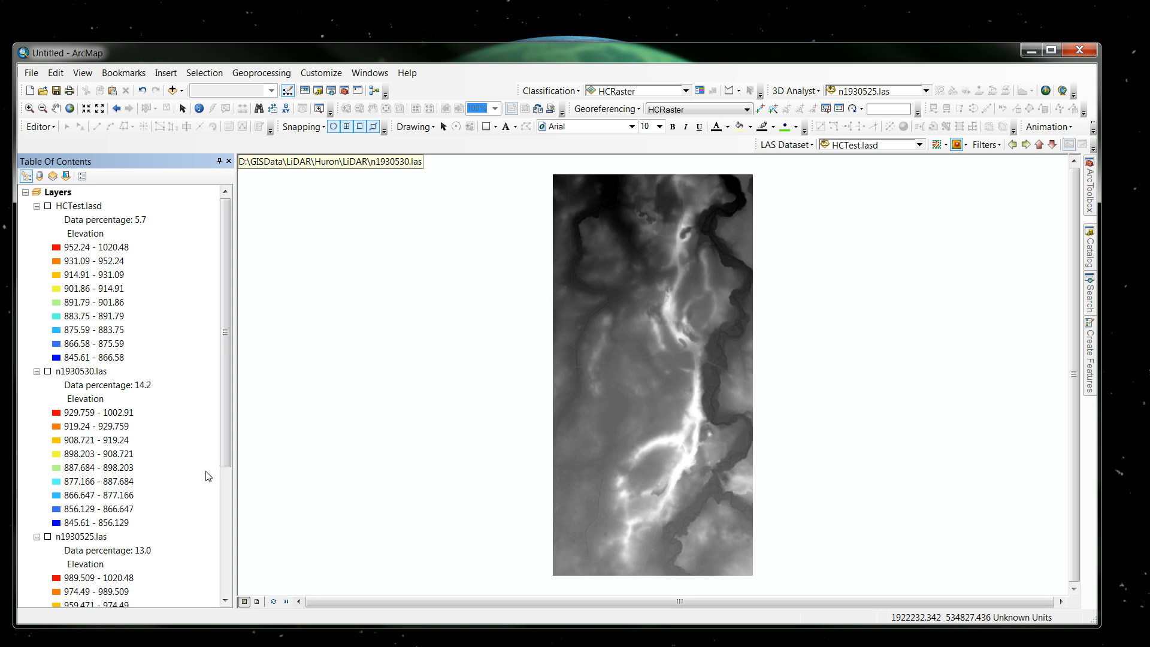
pyautogui.moveTo(225, 451); pyautogui.dragTo(226, 581)
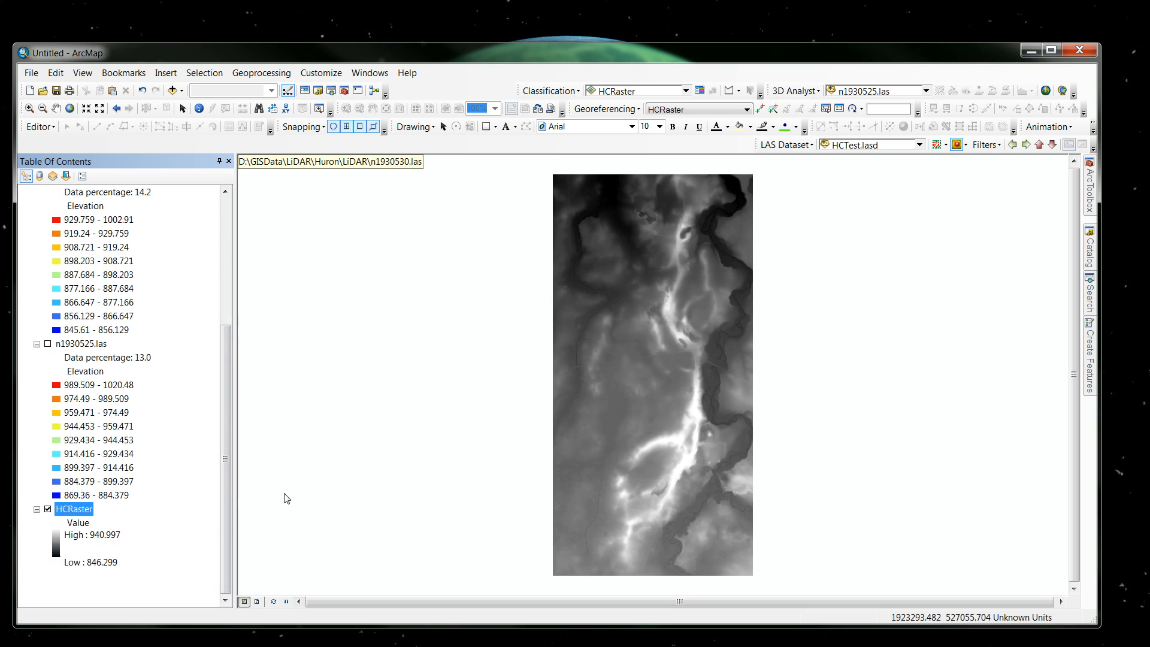
pyautogui.moveTo(222, 506); pyautogui.dragTo(227, 378)
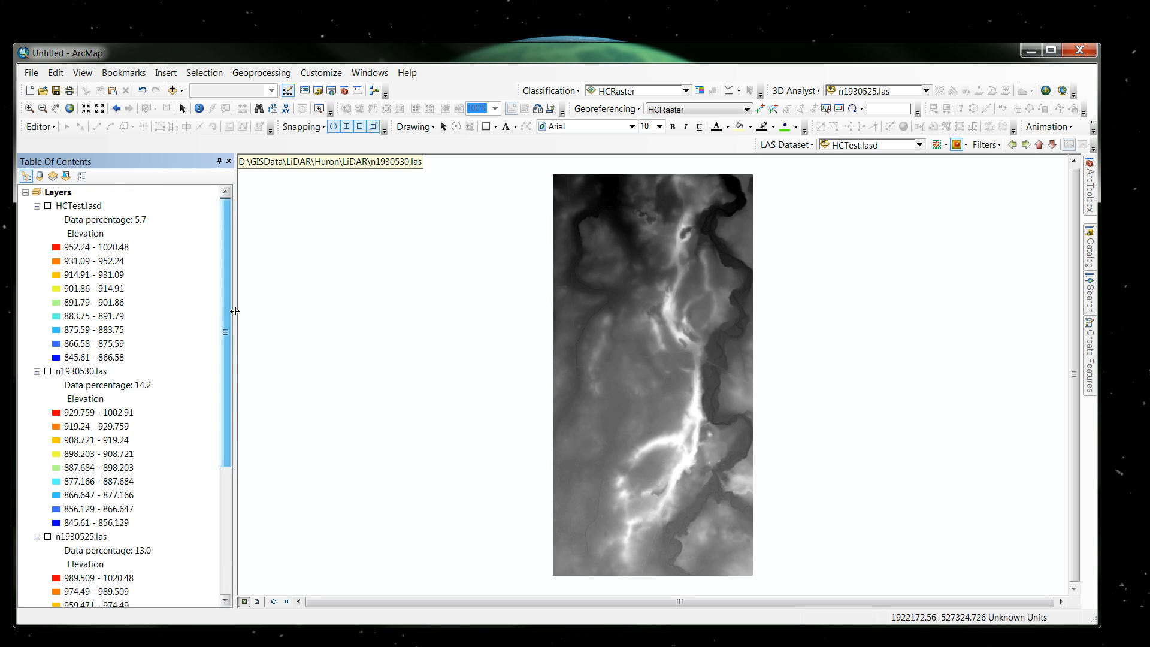
# Search the tools for "hillshade" and open the Spatial Analyst version of the Hillshade tool
pyautogui.click(1091, 304)
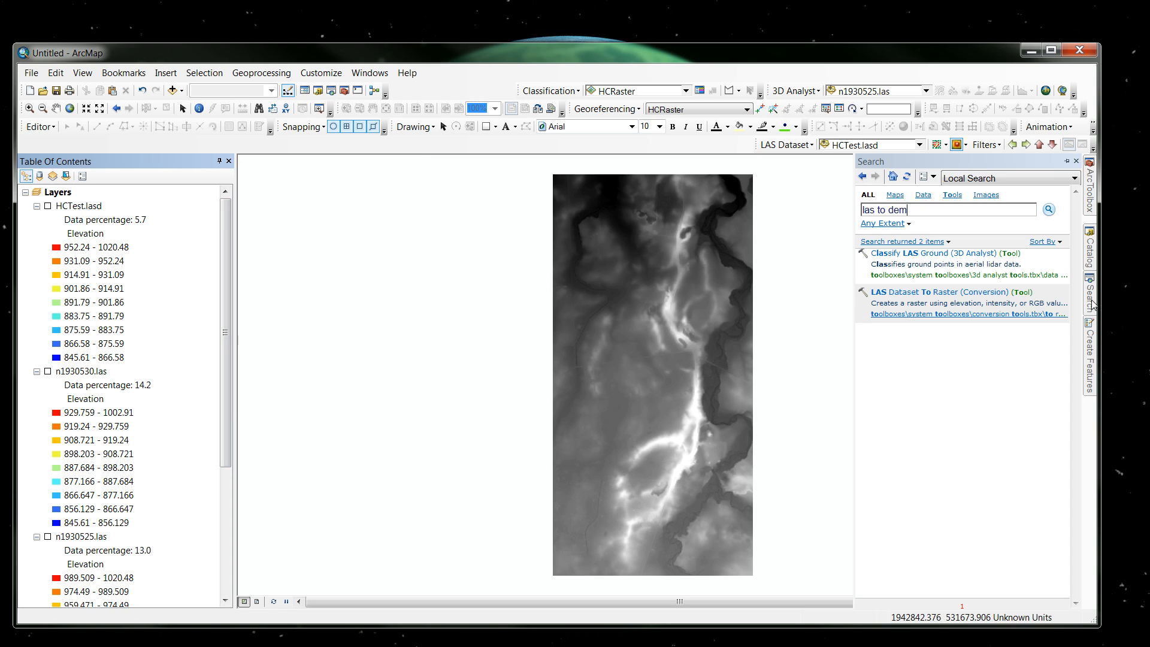
pyautogui.click(916, 209)
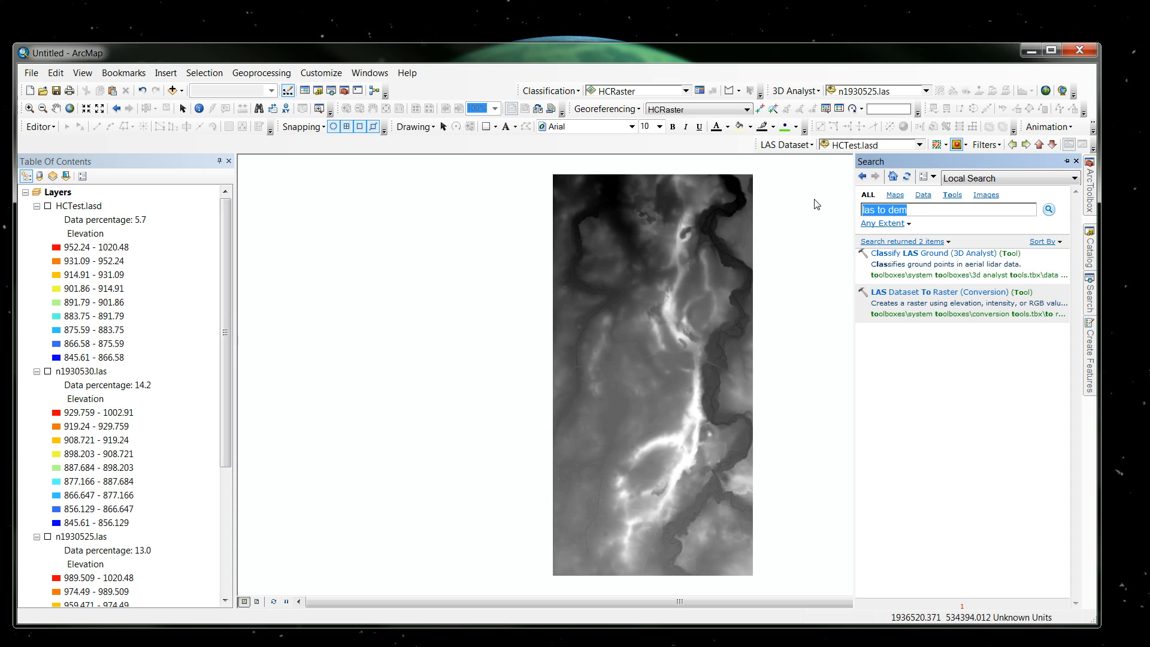
pyautogui.write('hill')
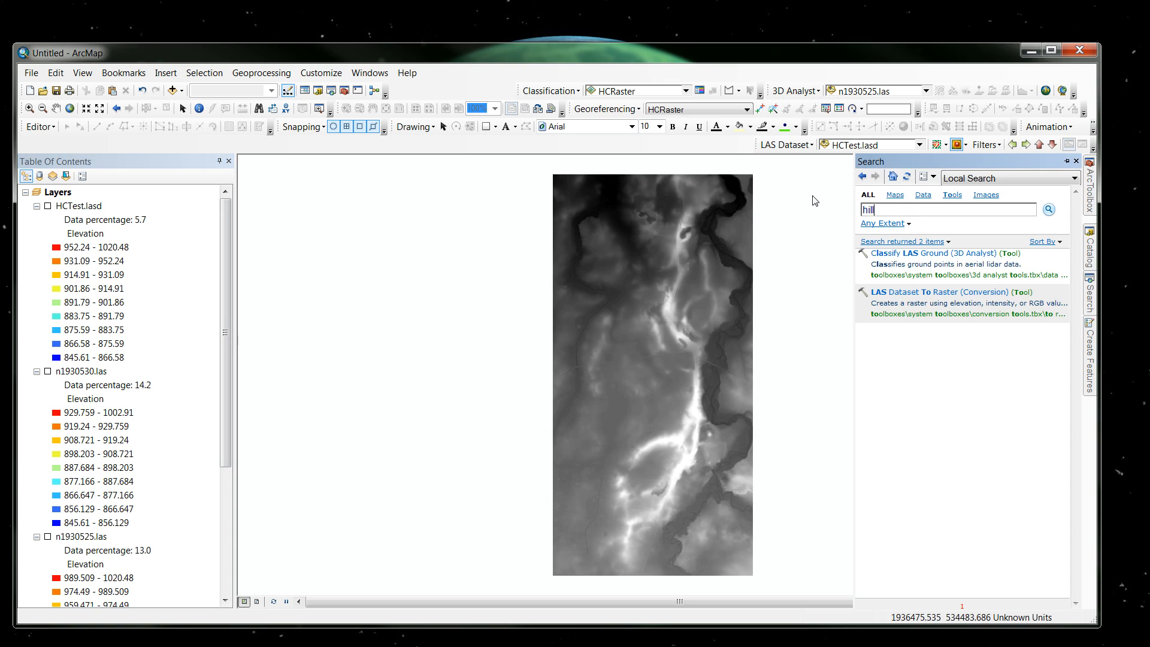
pyautogui.write('shade')
pyautogui.press('Return')
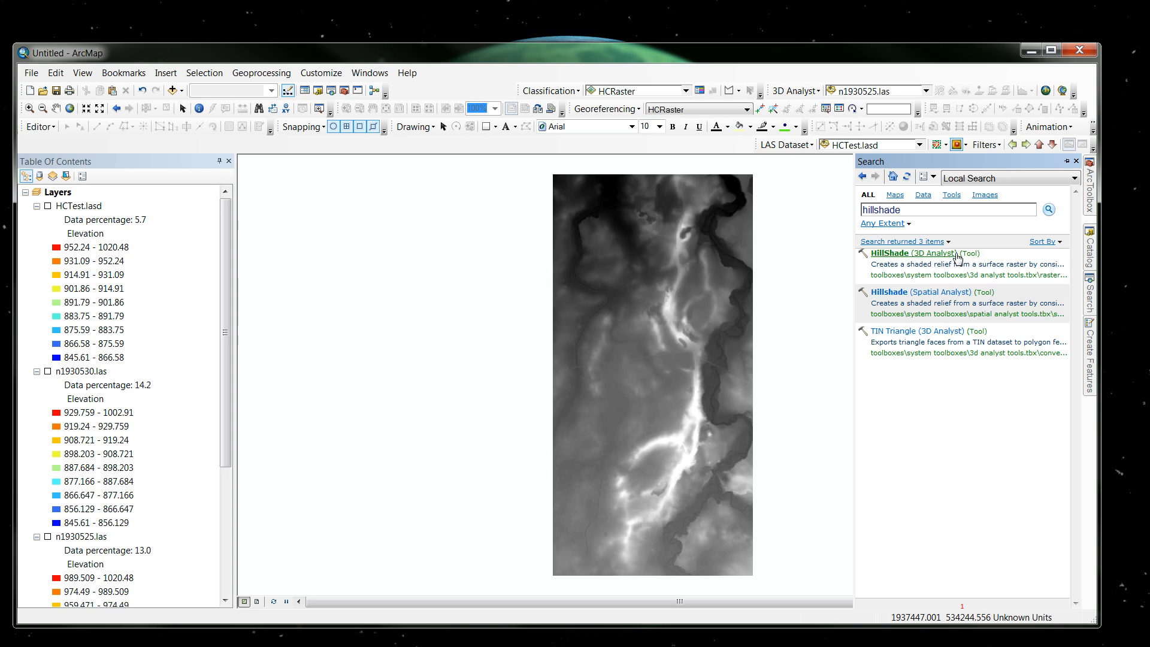
pyautogui.click(921, 314)
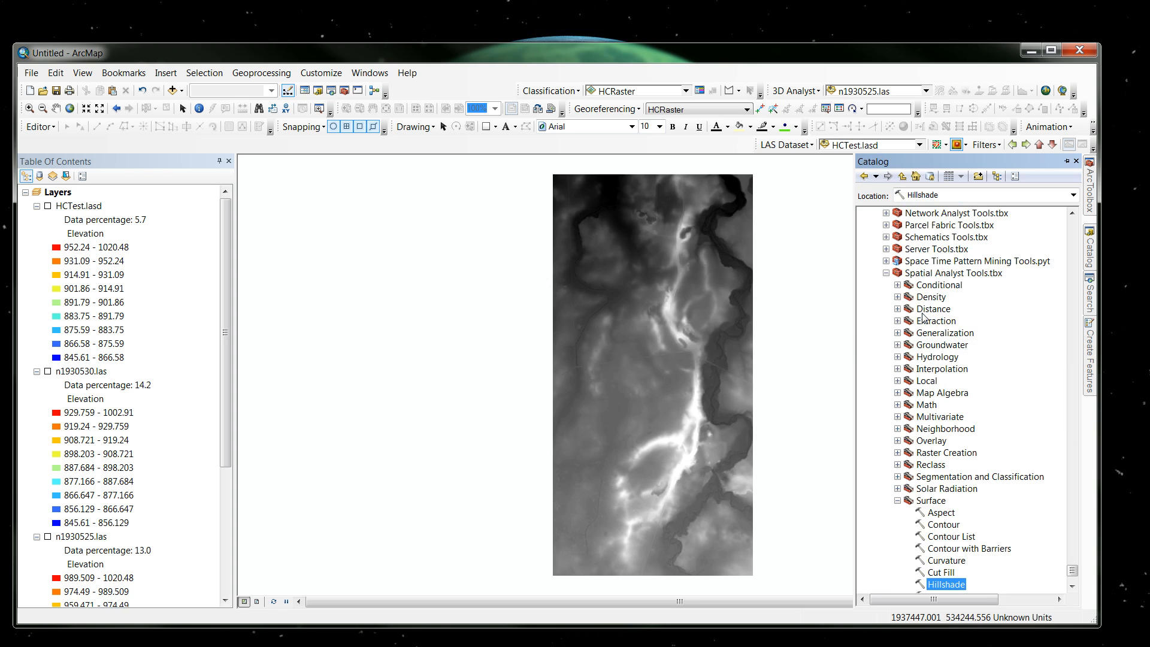
pyautogui.doubleClick(944, 584)
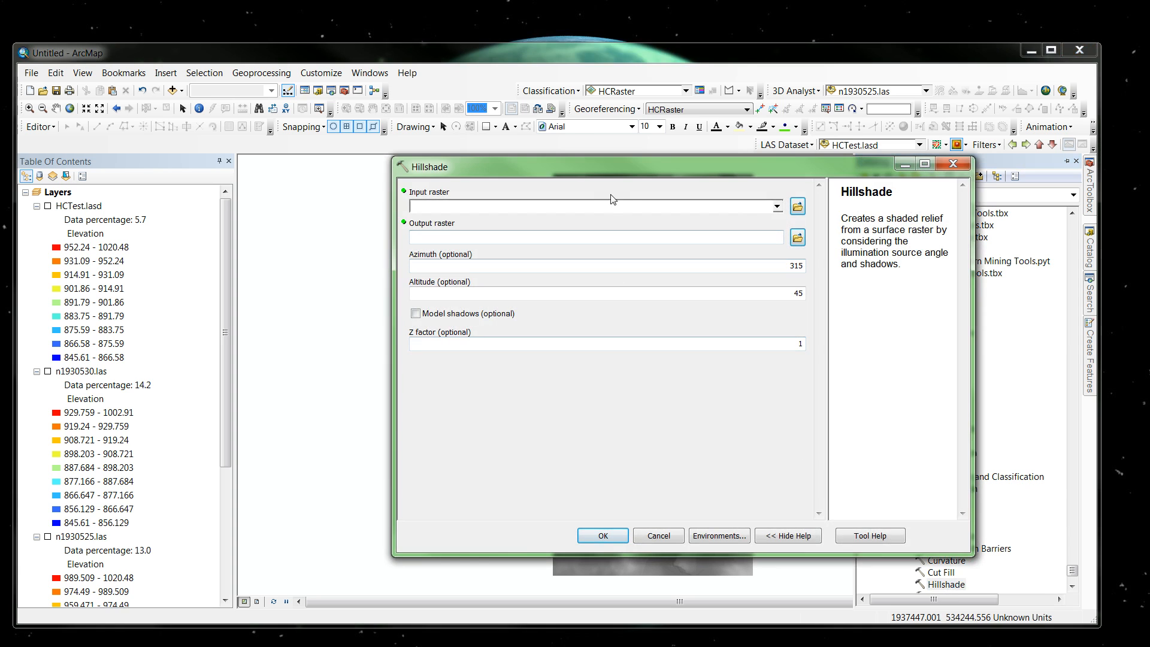
# Run Hillshade on HCRaster, saving the output raster as HCHillshade in the D:\GISData\LiDAR\Huron\LiDAR folder
pyautogui.click(777, 209)
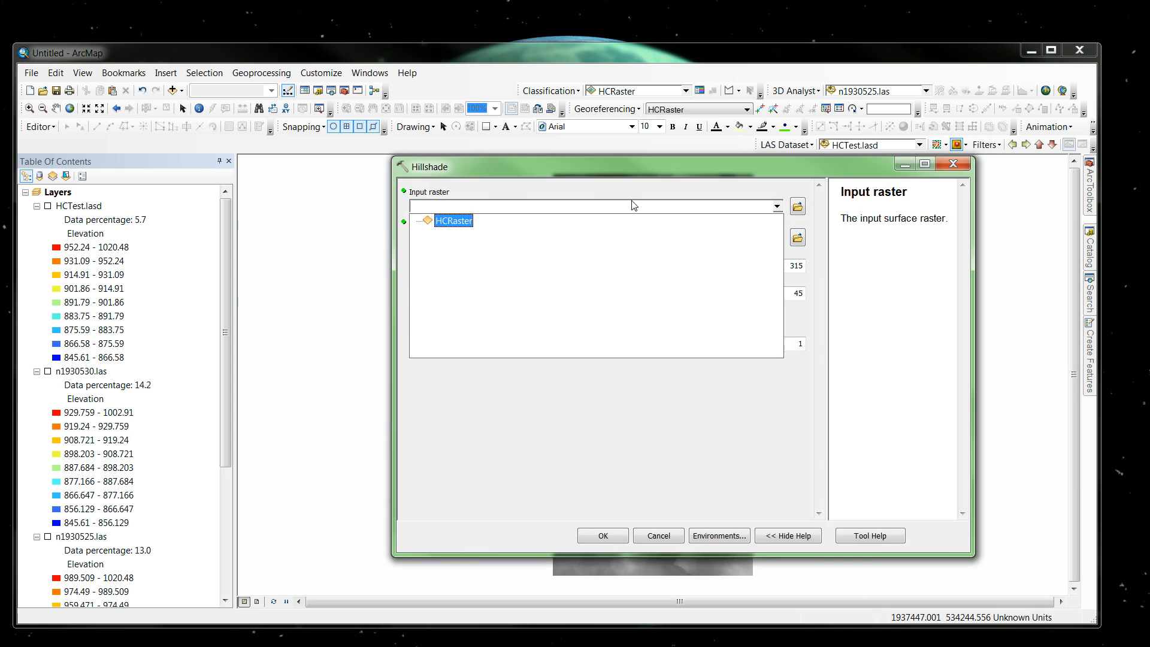
pyautogui.click(452, 223)
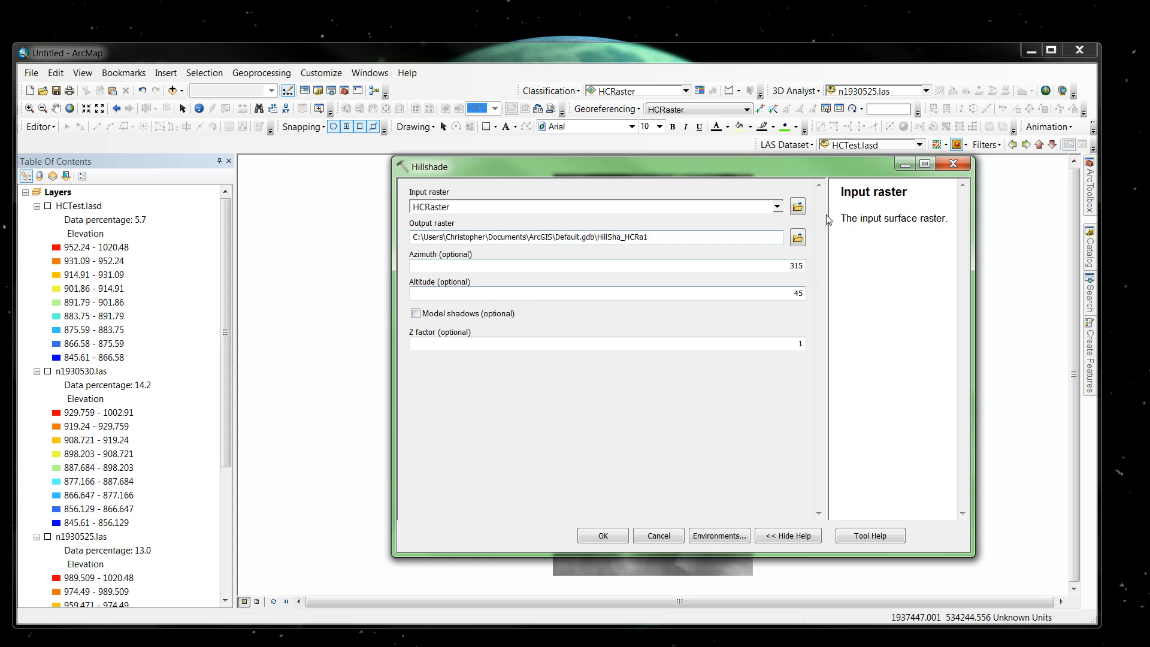
pyautogui.click(797, 238)
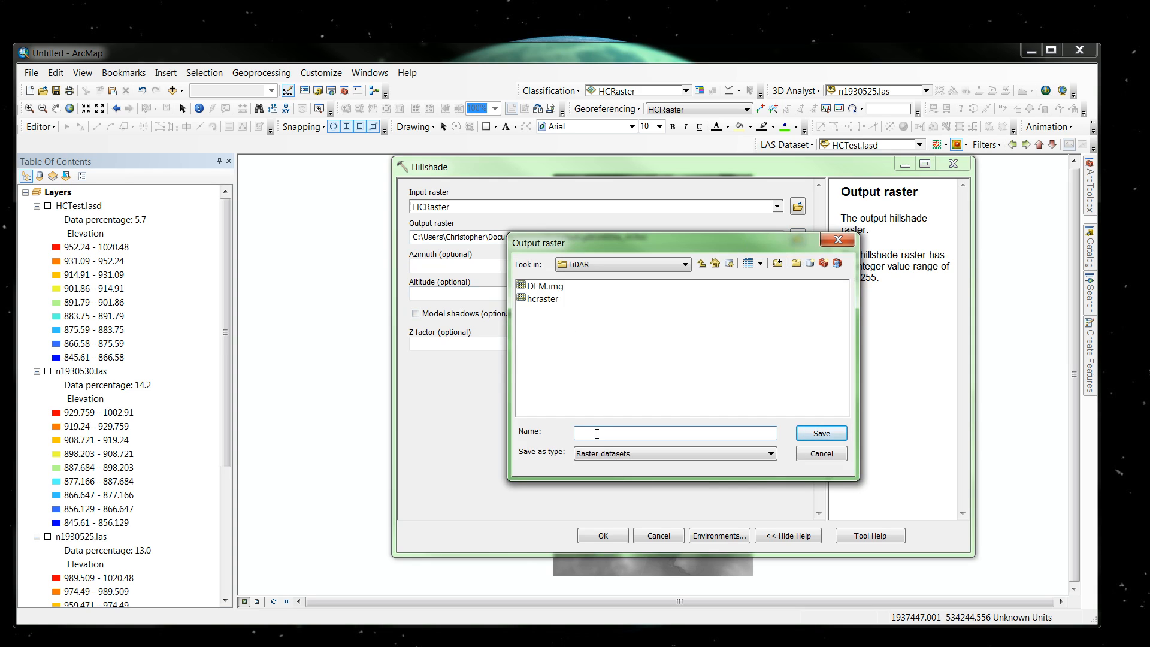
pyautogui.write('HCHillshade')
pyautogui.click(824, 434)
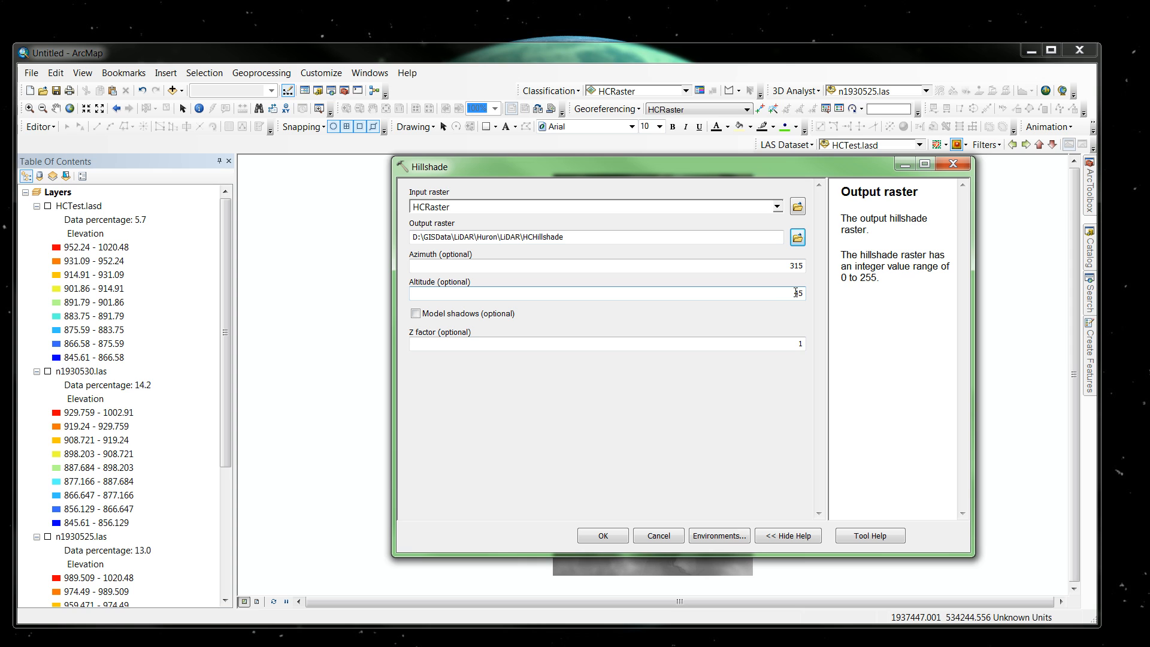
pyautogui.click(603, 536)
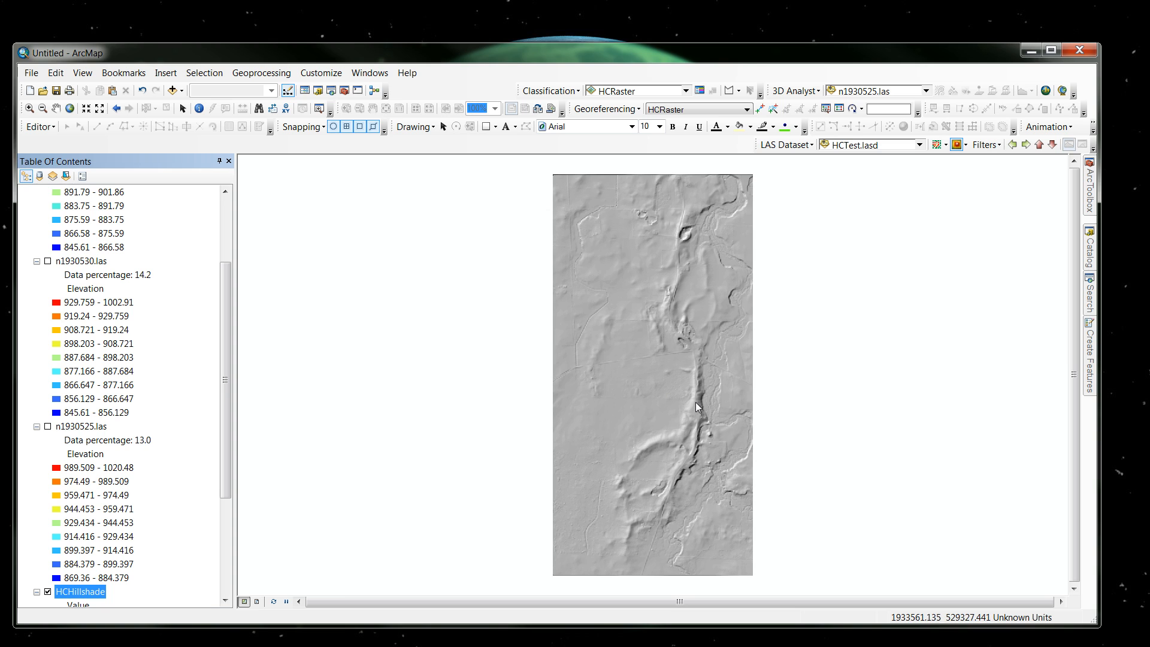
# Examine the terrain detail along the central ridge of the HCHillshade layer up close
pyautogui.scroll(3, 696, 405)
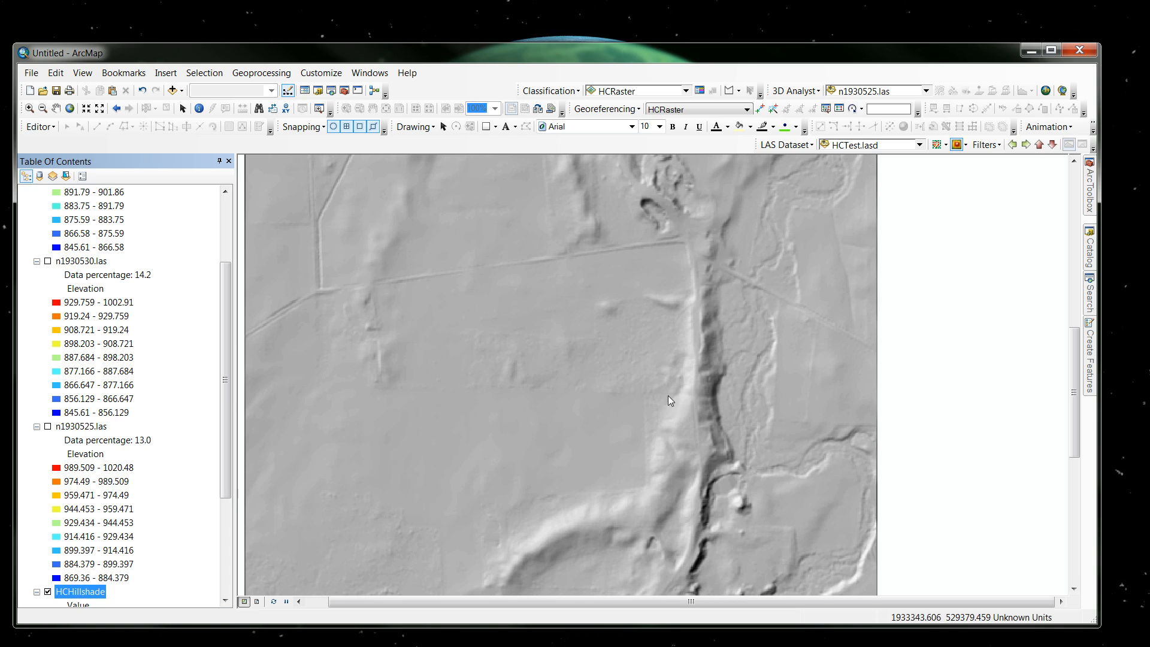
pyautogui.scroll(1, 701, 396)
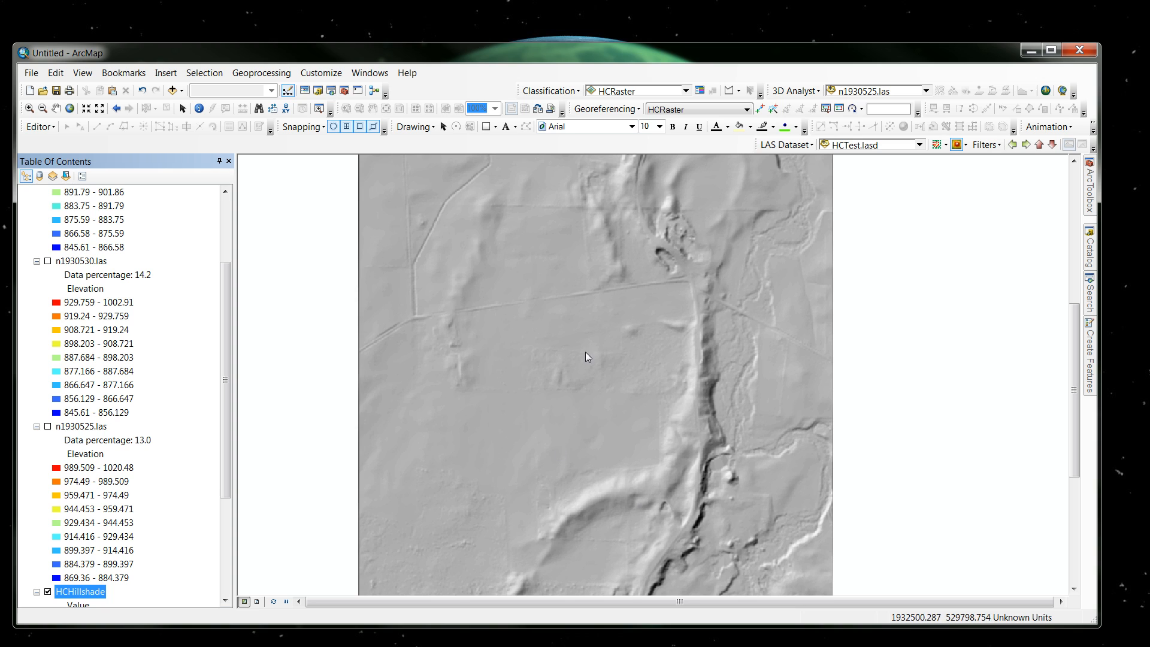
pyautogui.scroll(1, 695, 361)
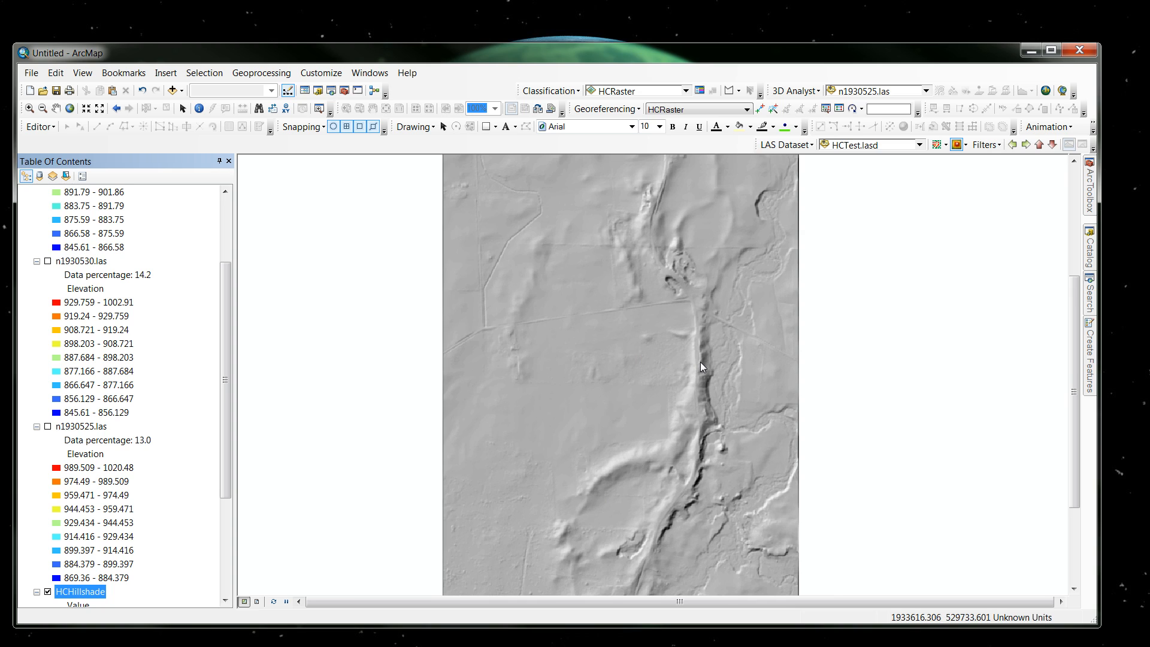
pyautogui.scroll(-1, 700, 366)
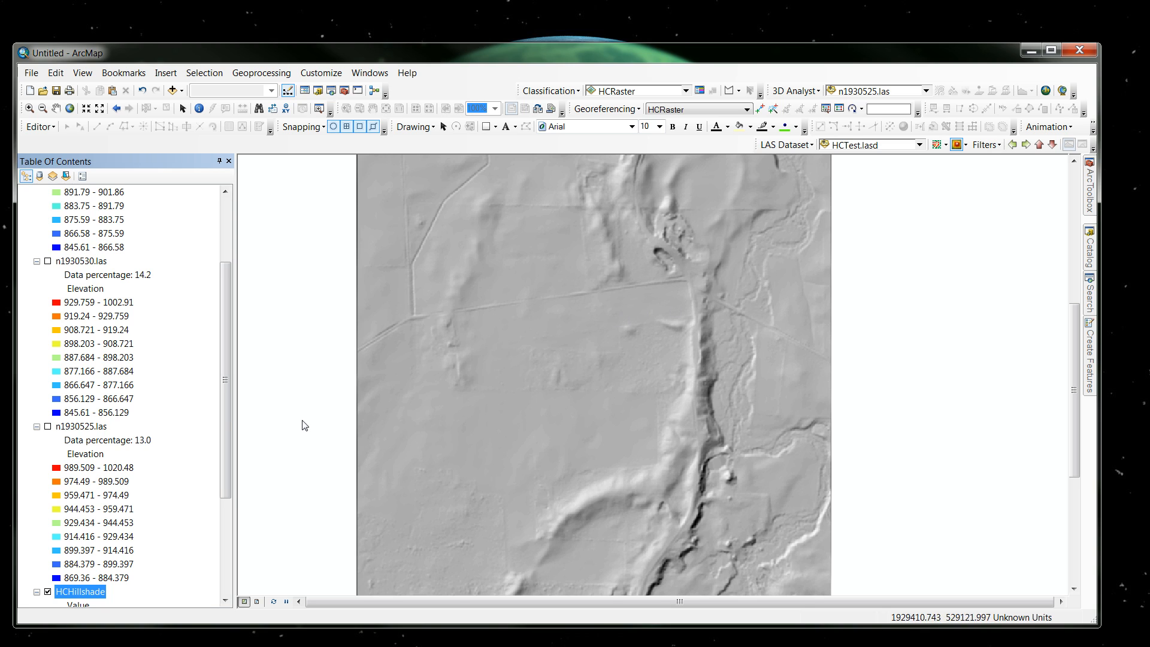
# Turn on the HCTest.lasd layer over the hillshade and set its display transparency to 60%
pyautogui.moveTo(227, 410); pyautogui.dragTo(238, 298)
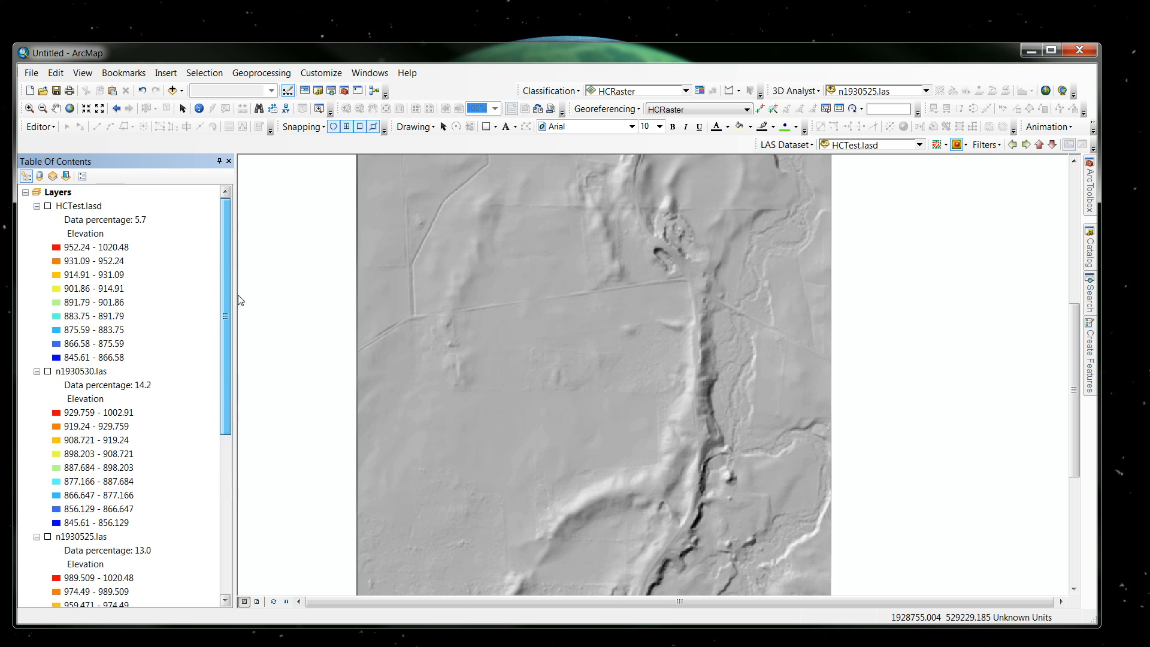
pyautogui.click(48, 206)
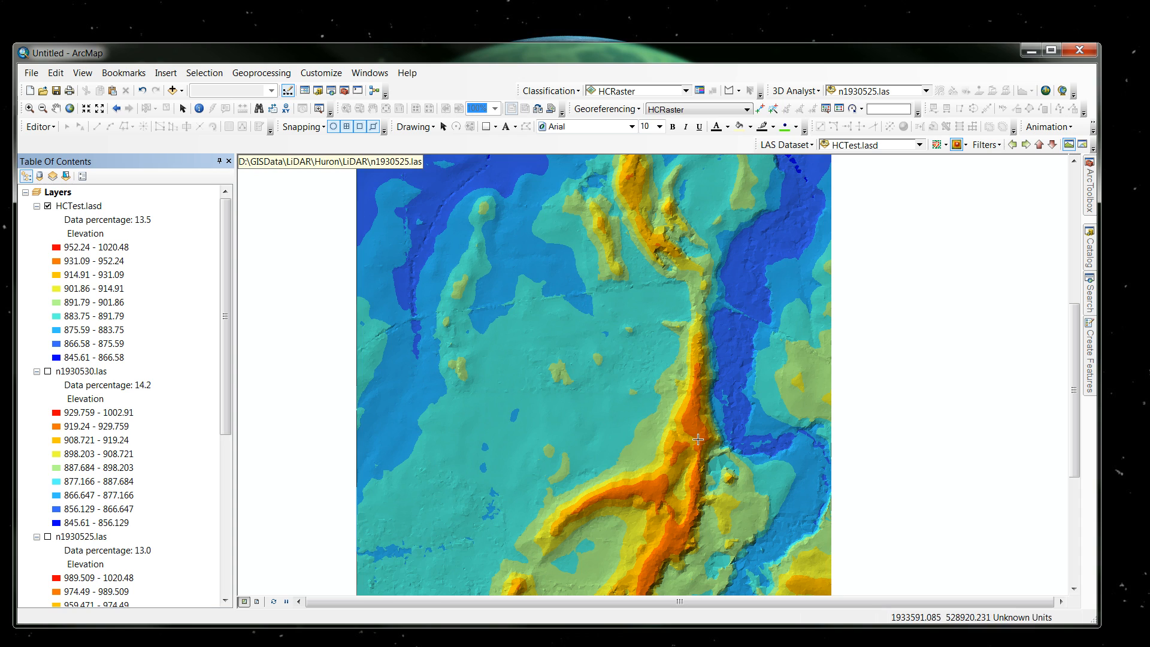
pyautogui.doubleClick(76, 207)
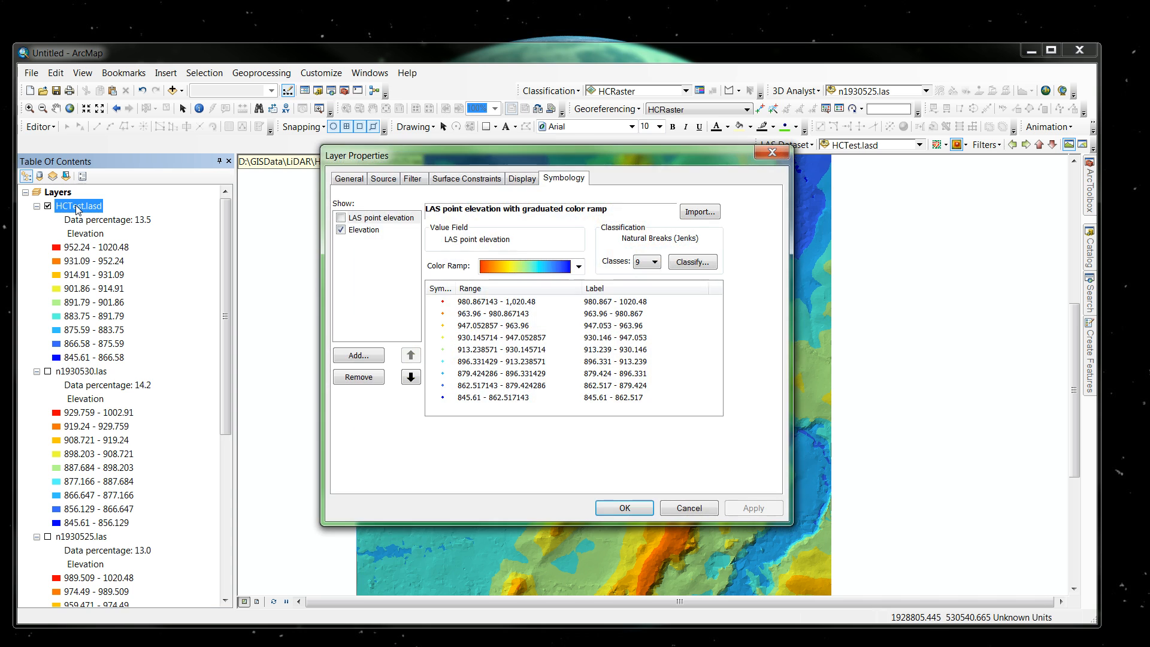
pyautogui.click(370, 231)
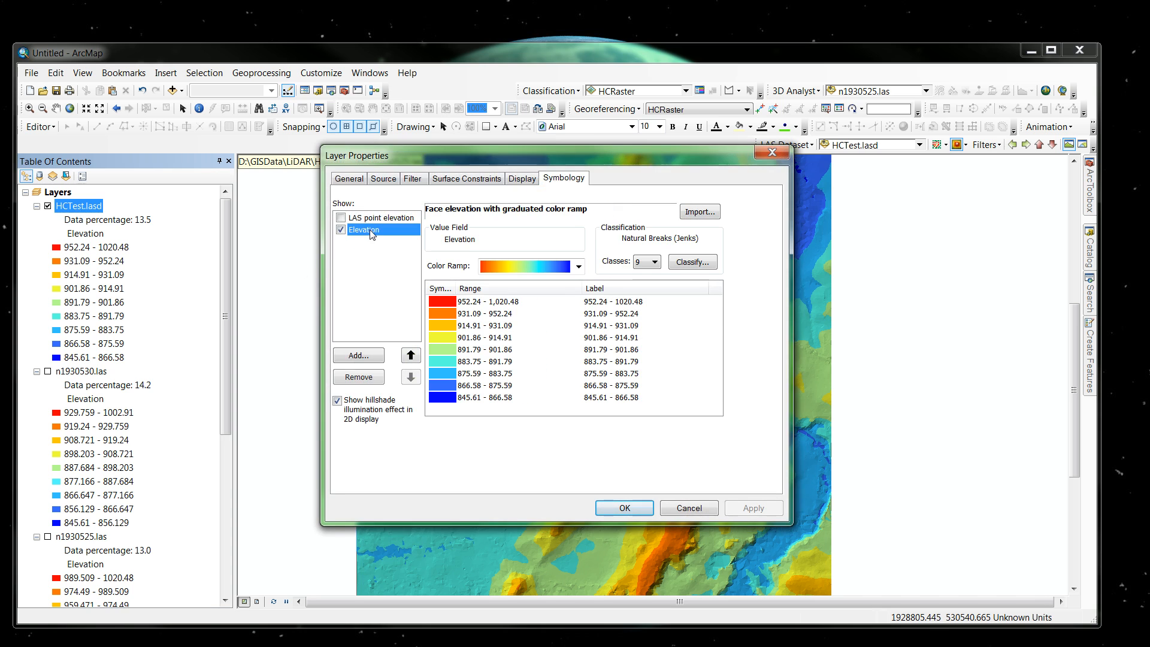
pyautogui.click(520, 179)
pyautogui.doubleClick(449, 439)
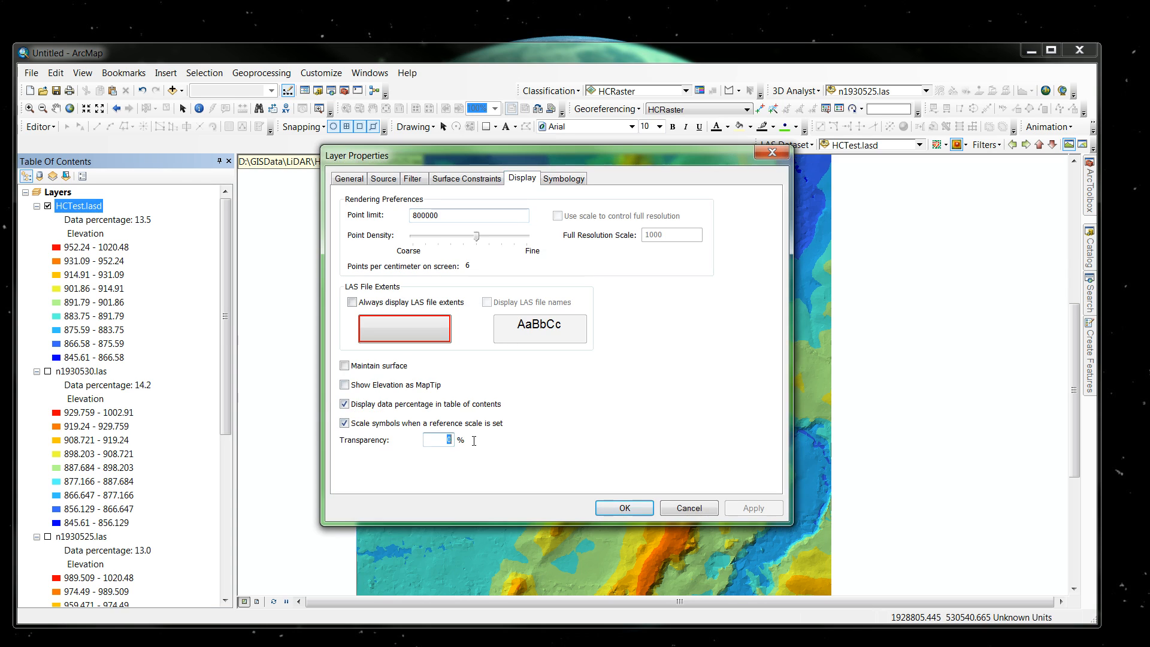
pyautogui.write('60')
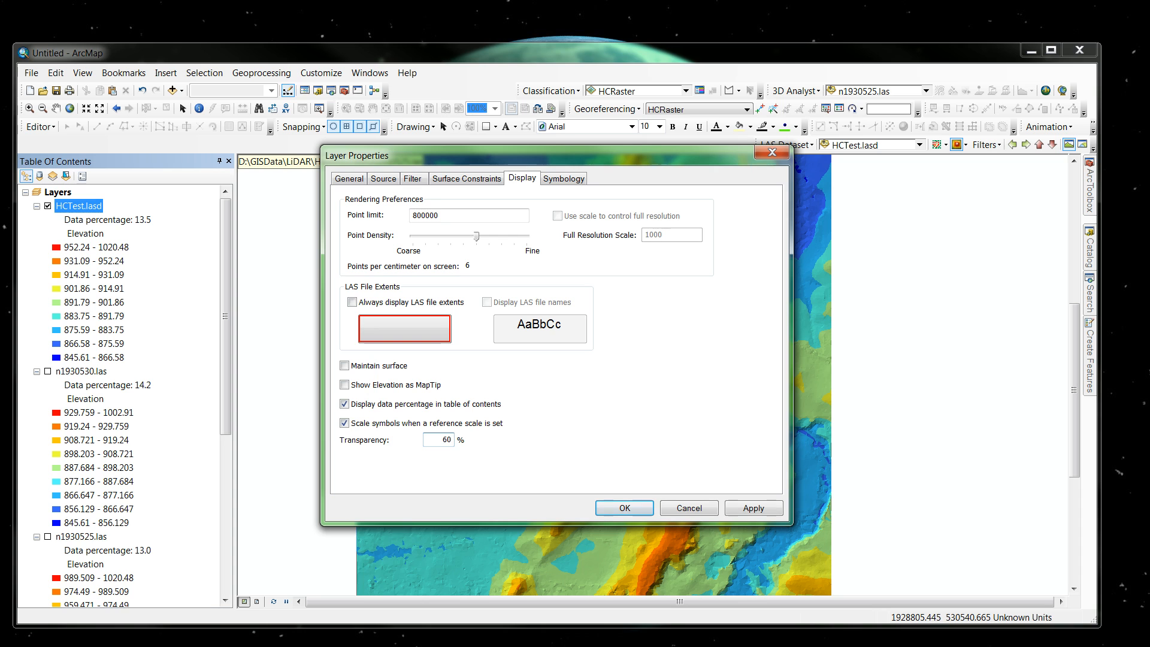
pyautogui.press('Return')
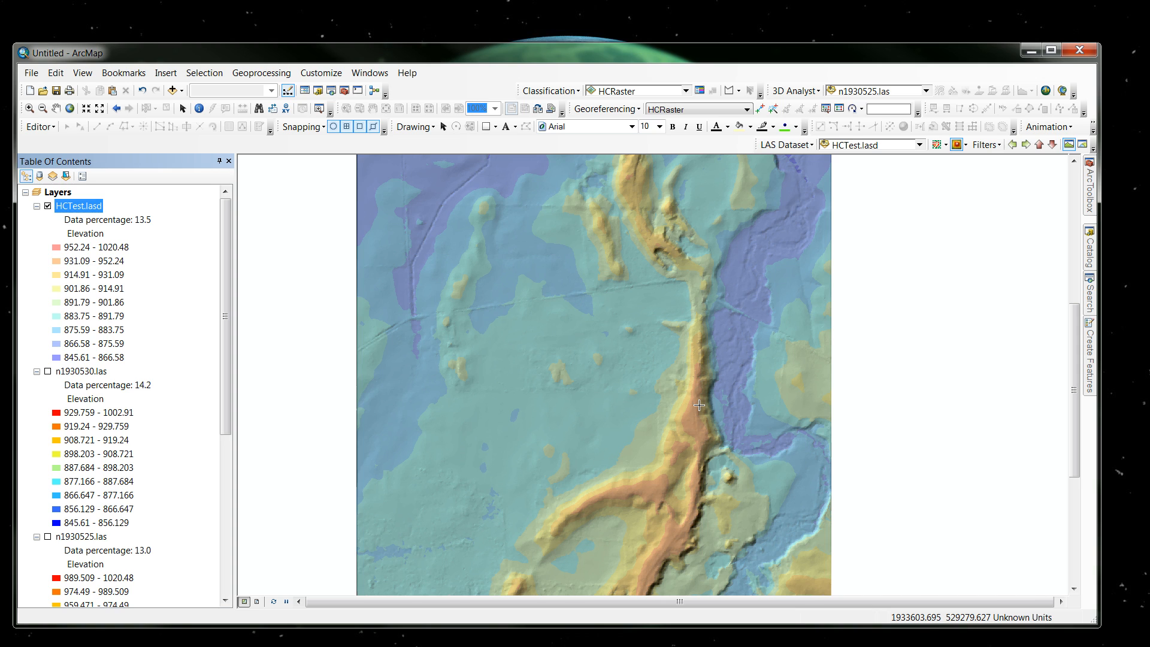
# Turn off the HCTest.lasd layer and move HCRaster above HCHillshade in the layer order
pyautogui.click(48, 206)
pyautogui.moveTo(221, 377); pyautogui.dragTo(224, 537)
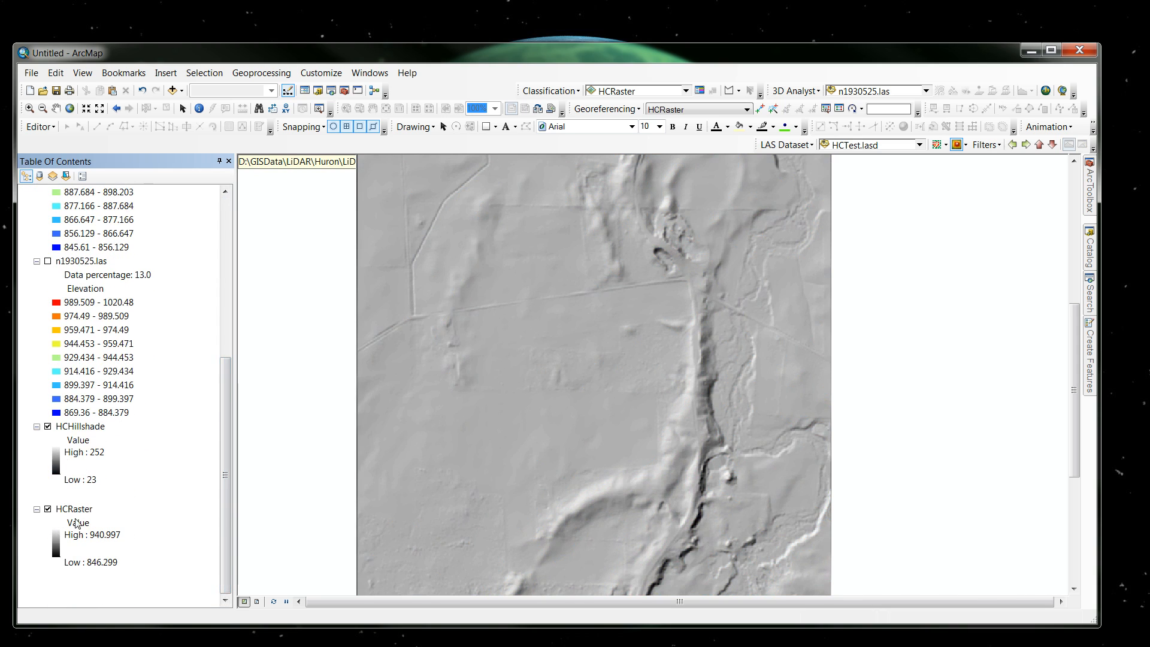
pyautogui.moveTo(76, 509); pyautogui.dragTo(78, 418)
pyautogui.scroll(4, 149, 473)
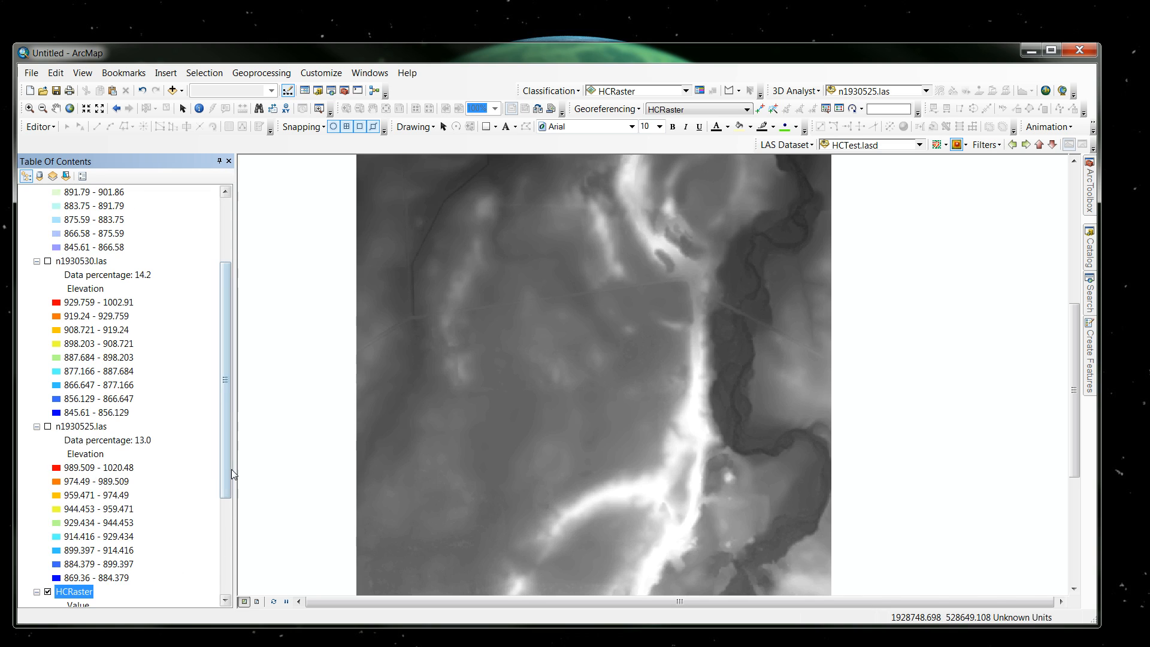
pyautogui.moveTo(225, 476); pyautogui.dragTo(225, 572)
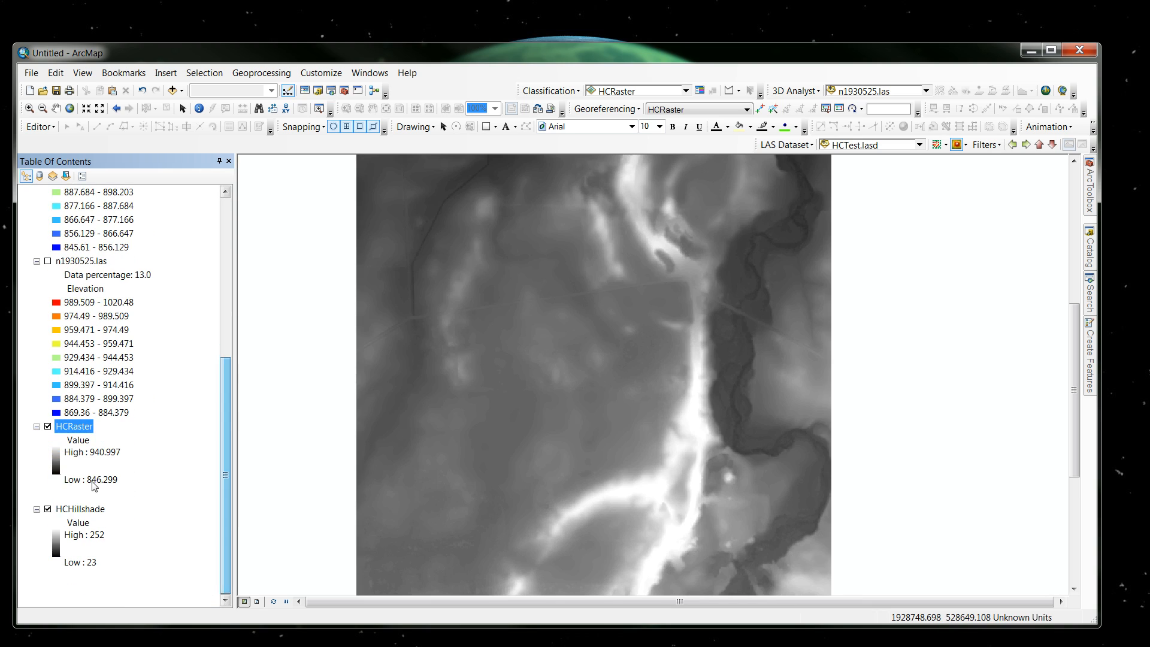
# Symbolize HCRaster's stretched values with the green-yellow-brown-purple-white elevation color ramp
pyautogui.doubleClick(73, 426)
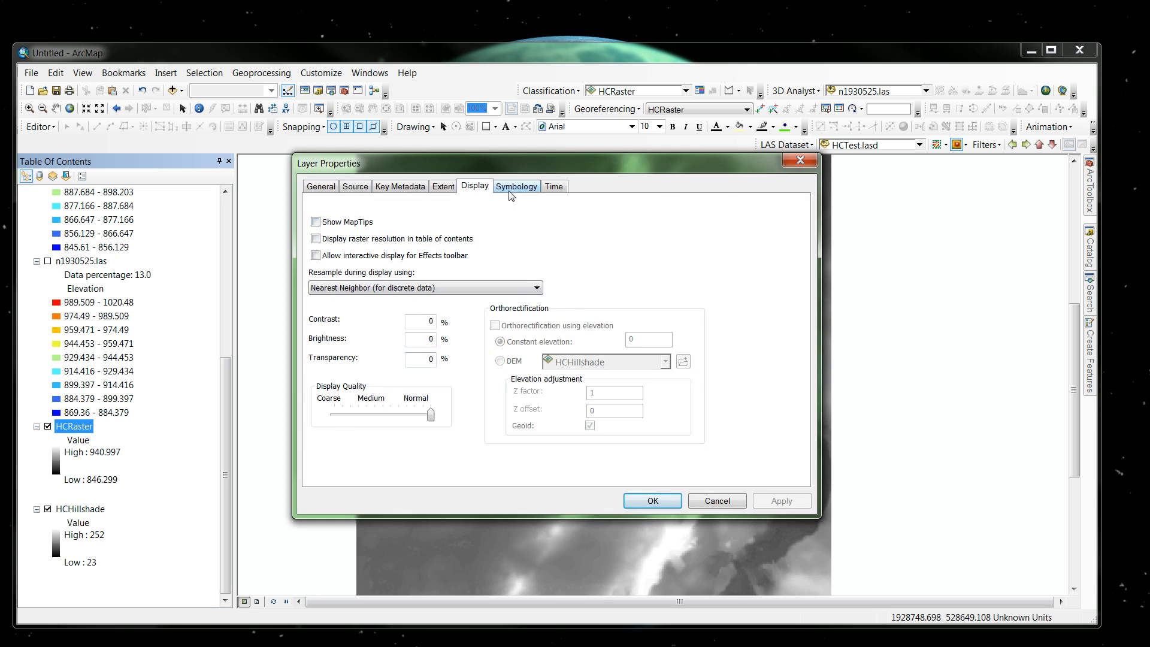
pyautogui.click(510, 191)
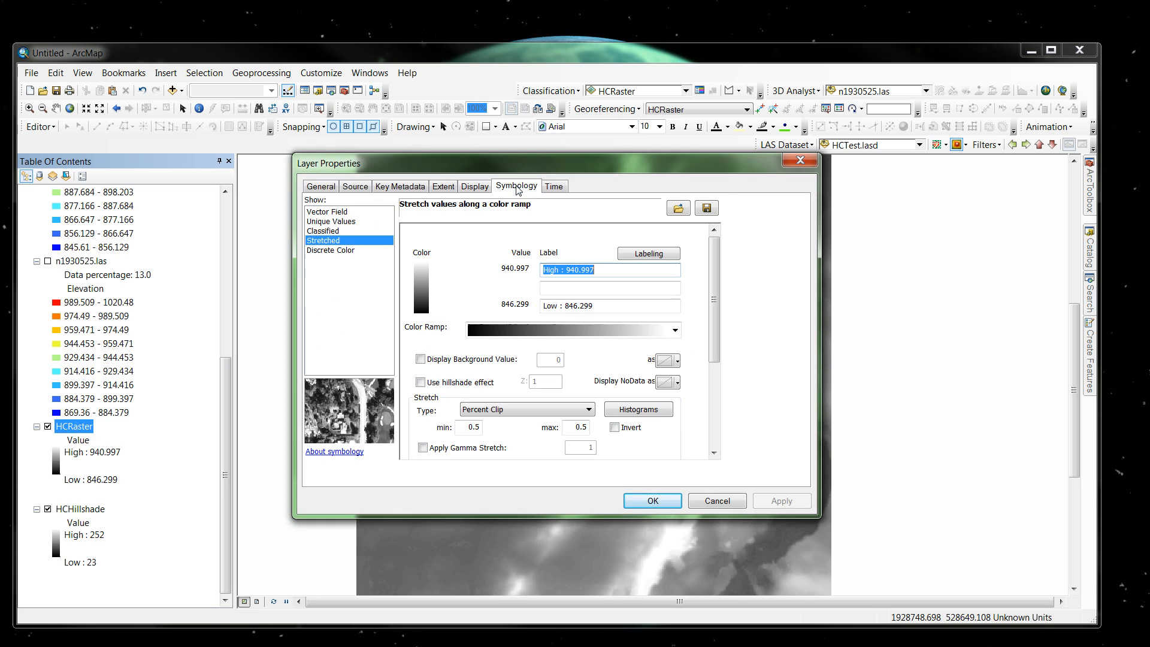
pyautogui.click(675, 331)
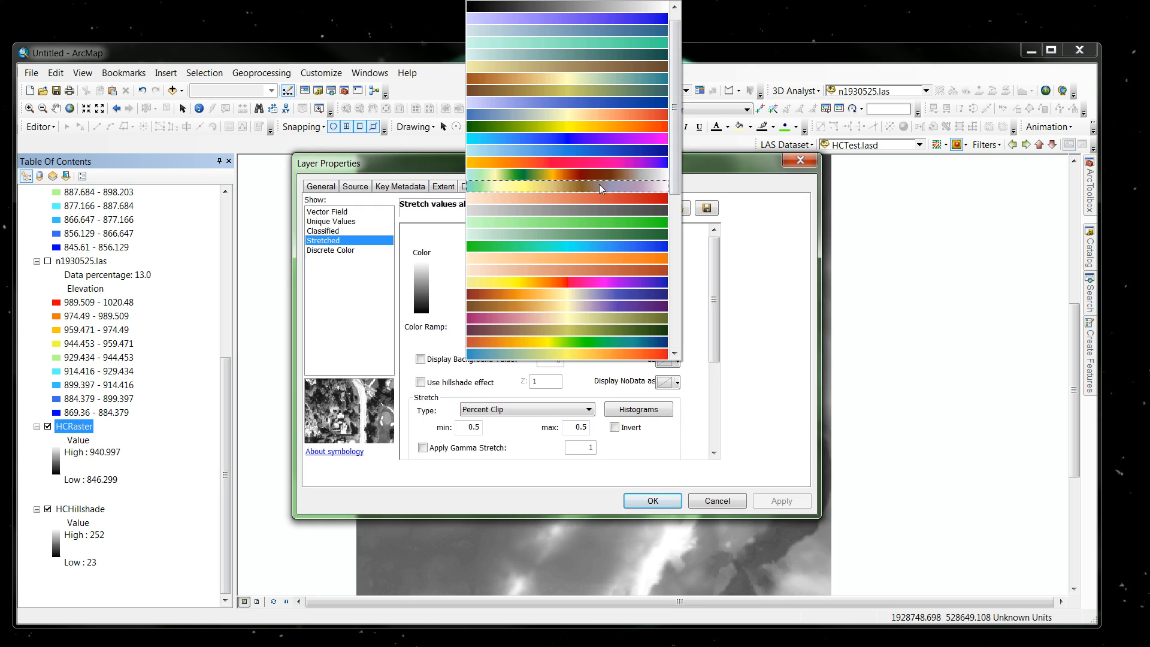
pyautogui.click(511, 185)
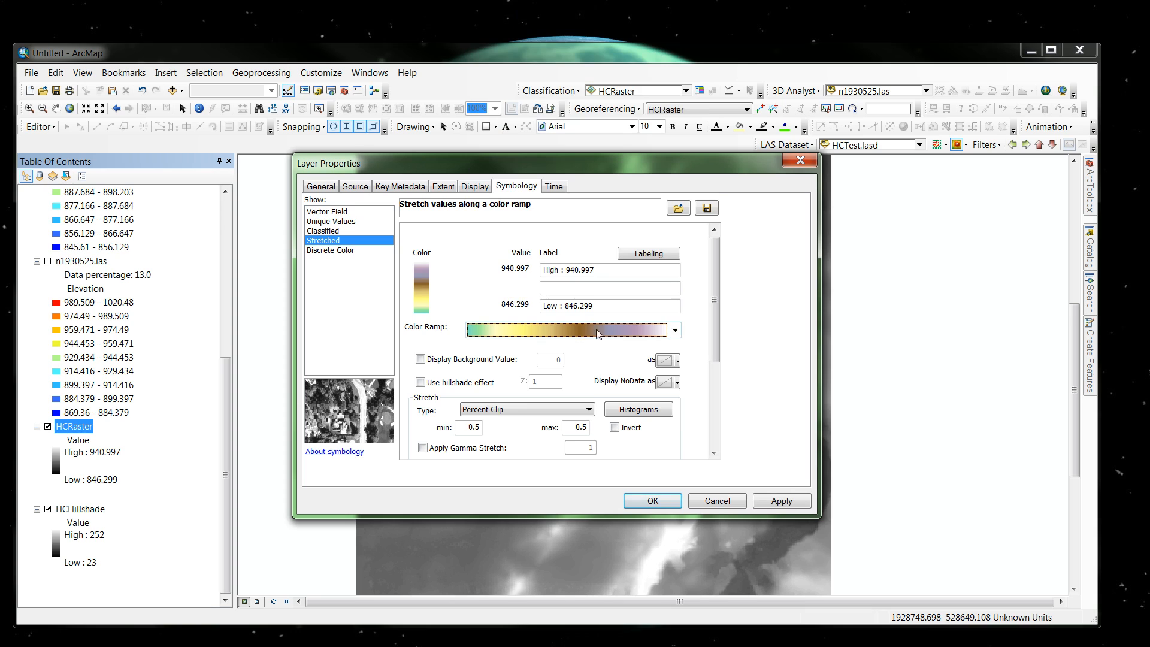
pyautogui.click(651, 501)
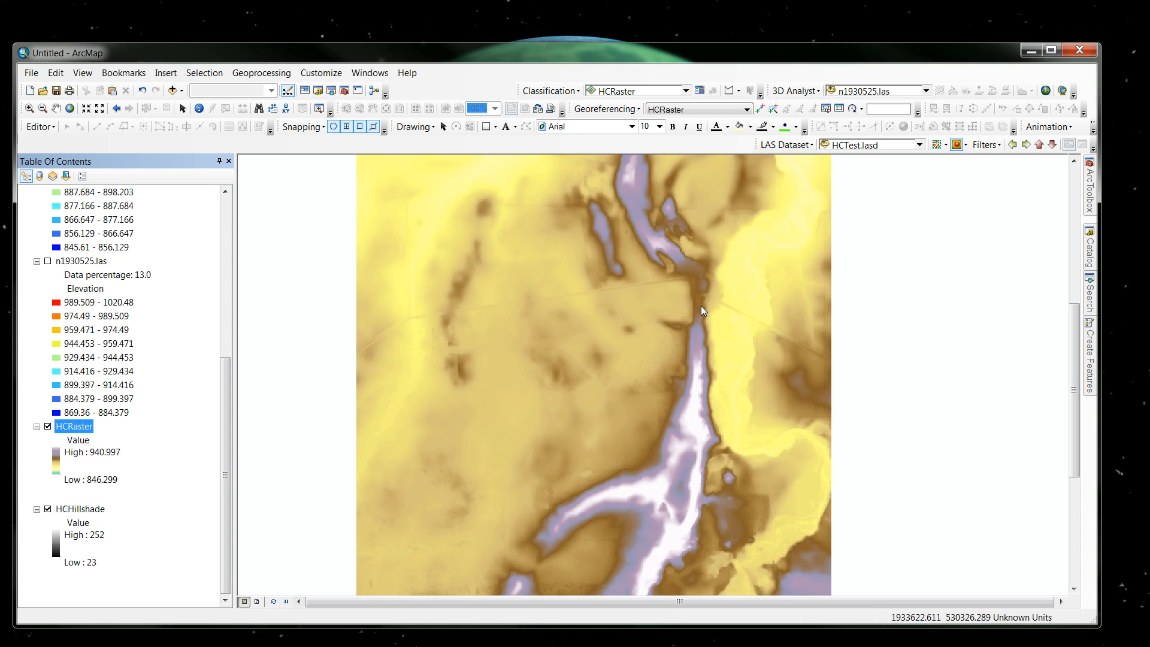
# Set the HCRaster layer's transparency to 60% so it blends with the hillshade beneath
pyautogui.doubleClick(72, 427)
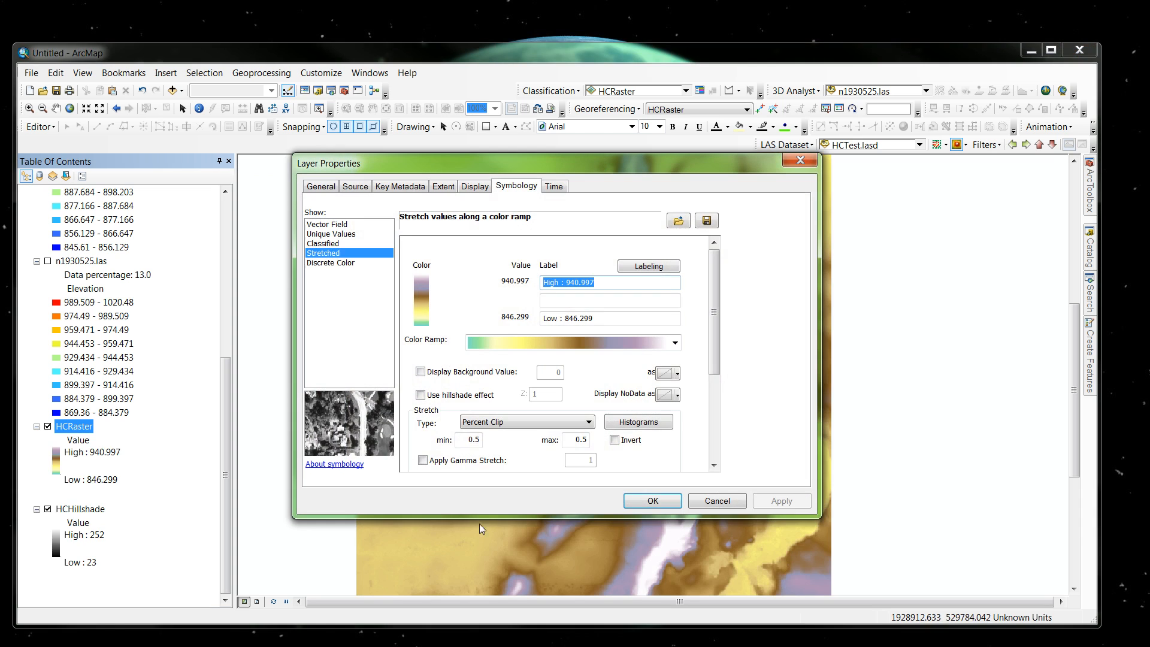
pyautogui.click(474, 187)
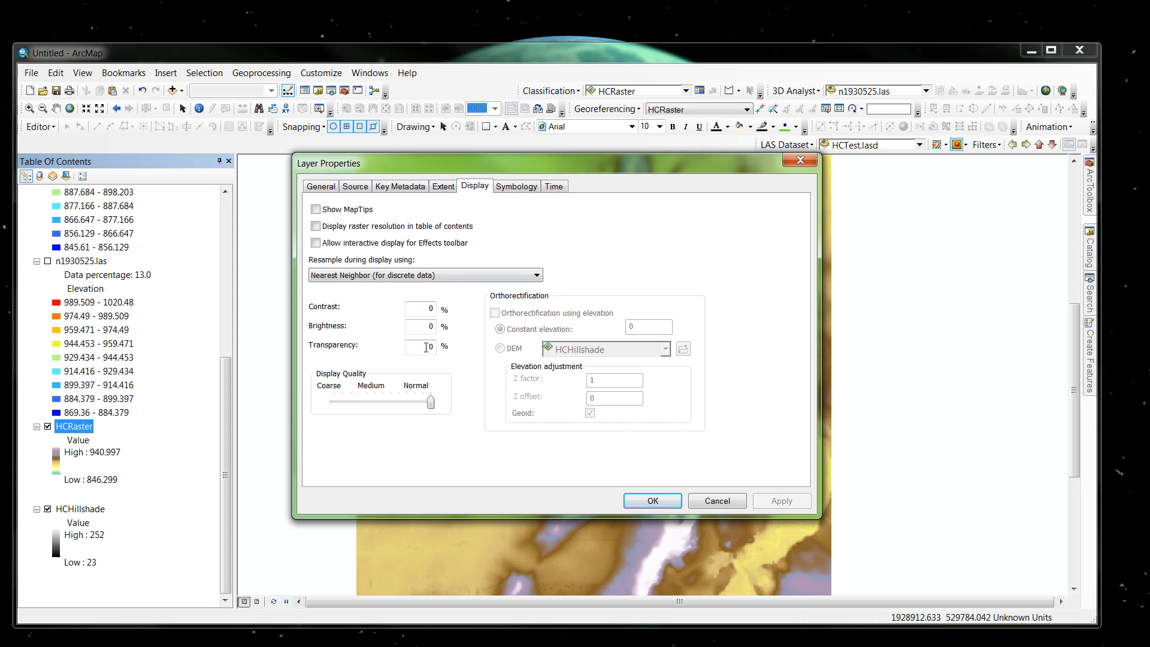
pyautogui.moveTo(430, 346); pyautogui.dragTo(460, 346)
pyautogui.write('60')
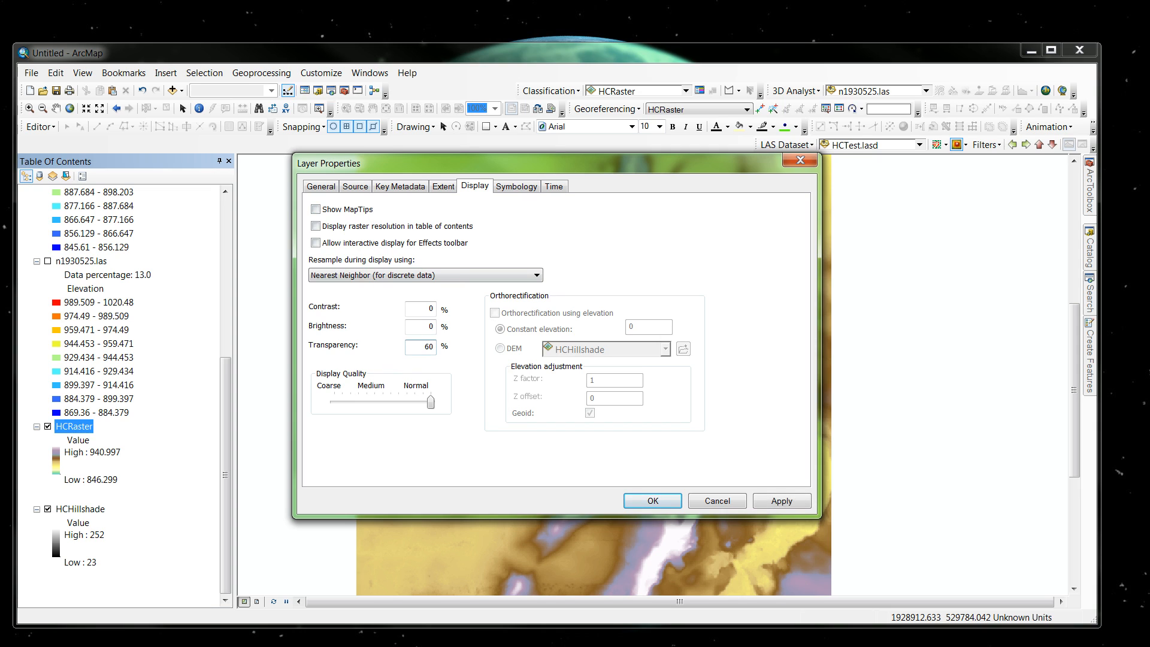
pyautogui.press('Return')
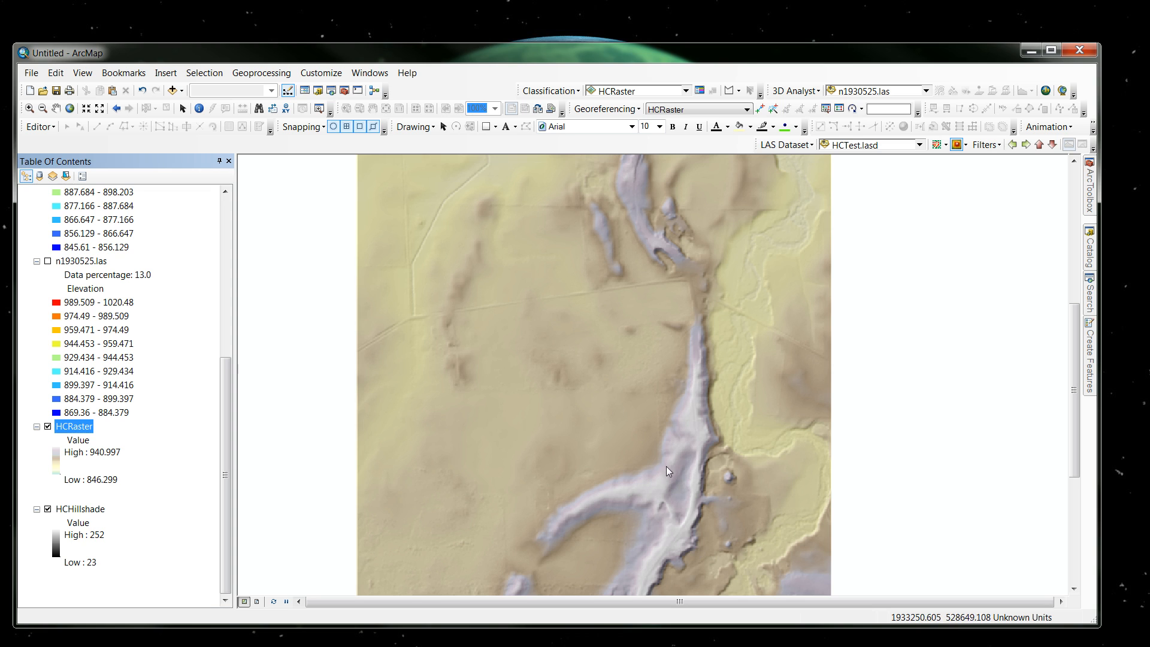
# Turn off HCRaster and turn HCTest.lasd back on over HCHillshade to compare the two elevation overlays
pyautogui.moveTo(224, 381); pyautogui.dragTo(228, 213)
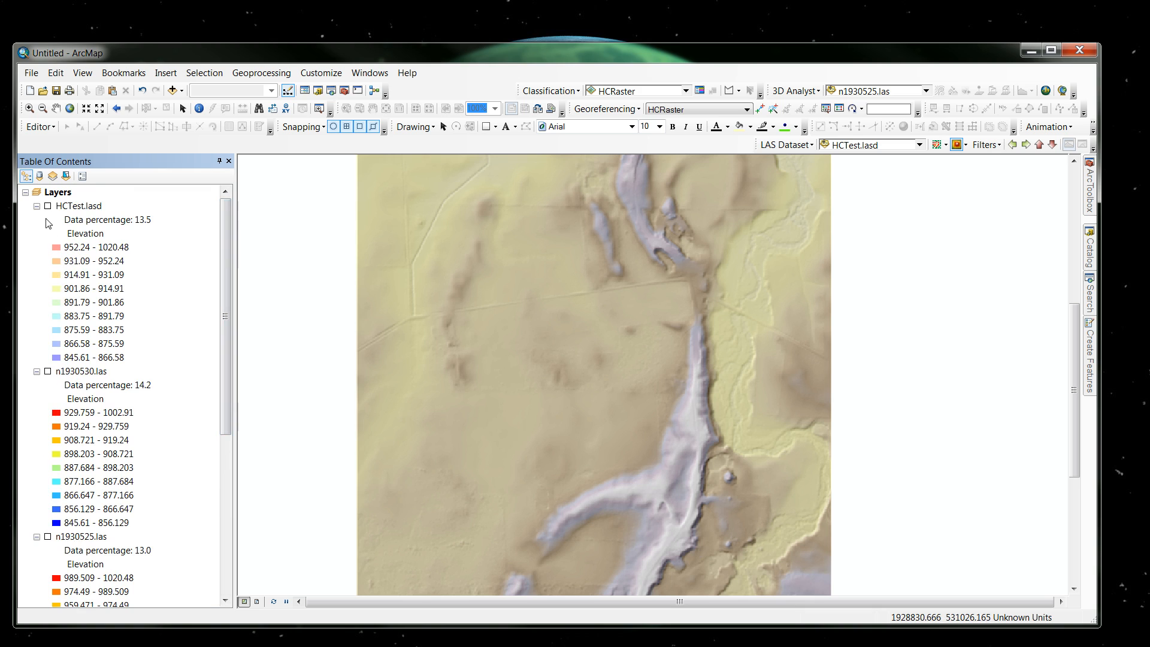
pyautogui.moveTo(224, 419); pyautogui.dragTo(226, 501)
pyautogui.click(47, 563)
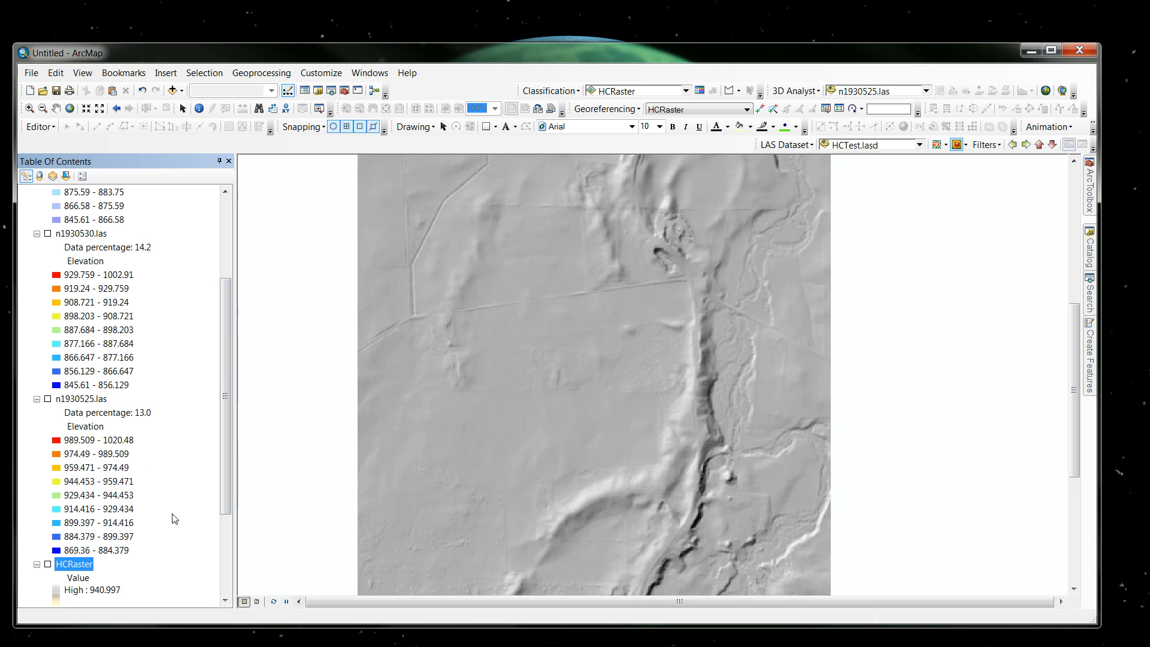
pyautogui.moveTo(225, 311); pyautogui.dragTo(233, 235)
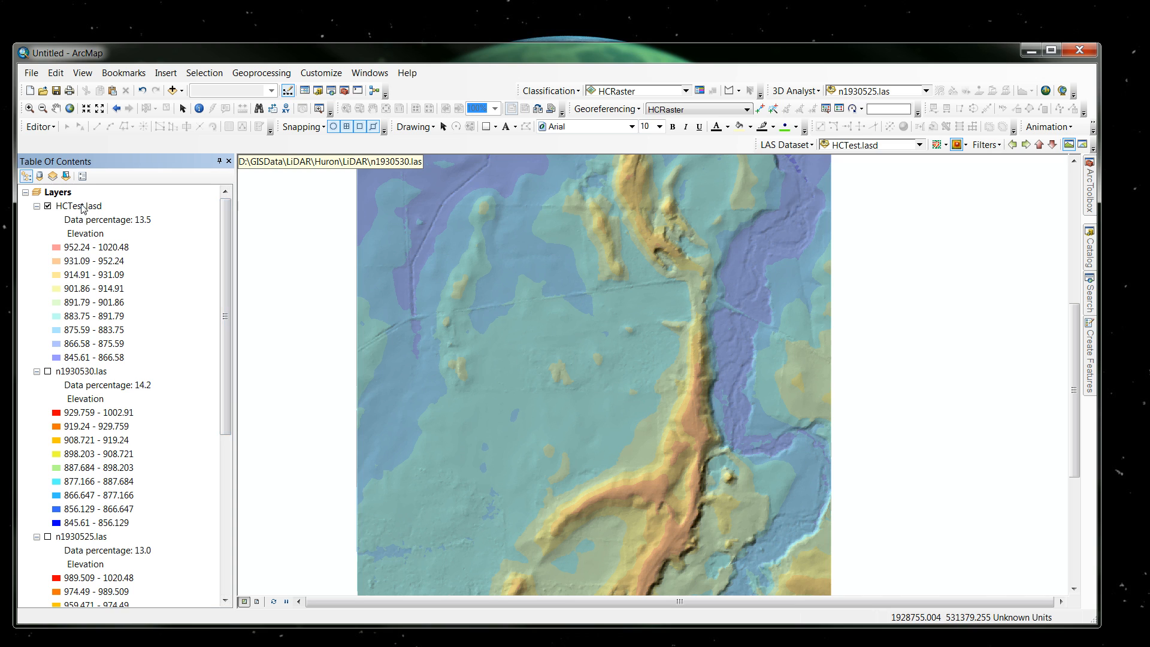
pyautogui.moveTo(226, 382); pyautogui.dragTo(227, 542)
pyautogui.click(73, 425)
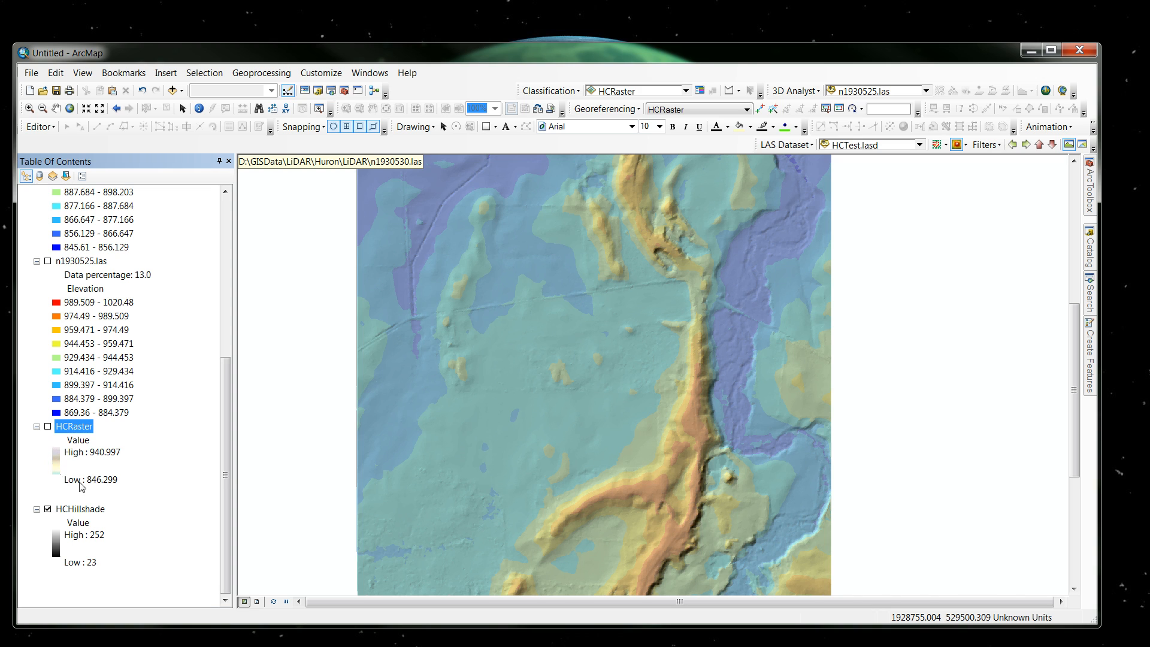
pyautogui.moveTo(226, 483); pyautogui.dragTo(217, 288)
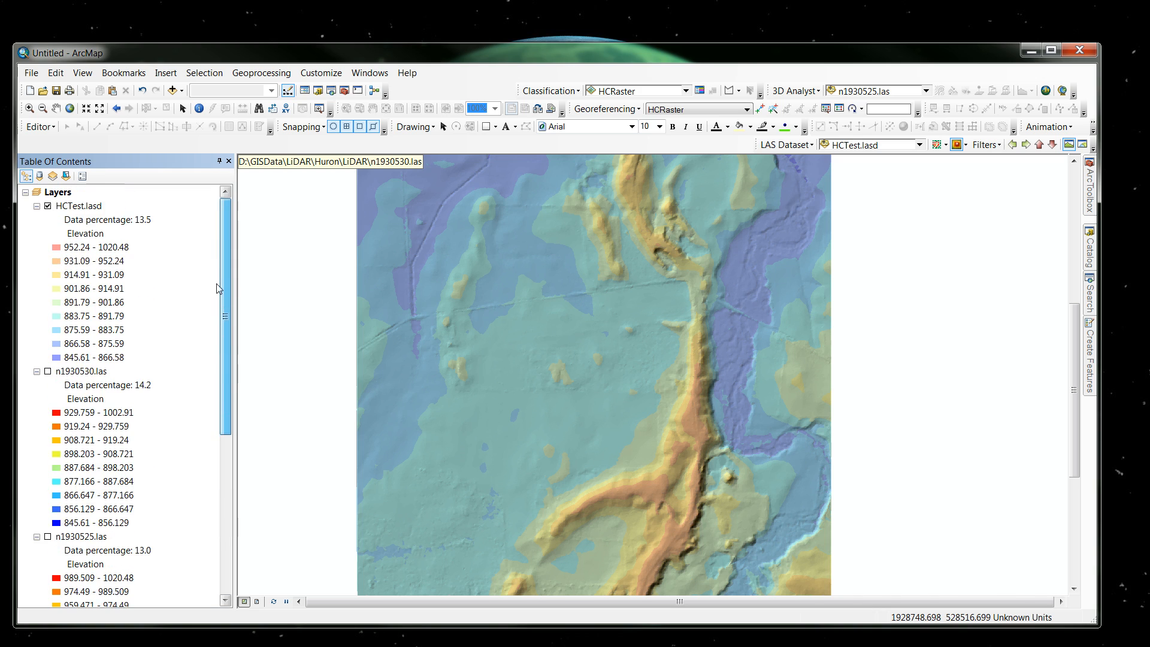
# Symbolize the HCTest.lasd surface elevation with 20 classes and the green-yellow-brown-pink-white color ramp
pyautogui.doubleClick(89, 207)
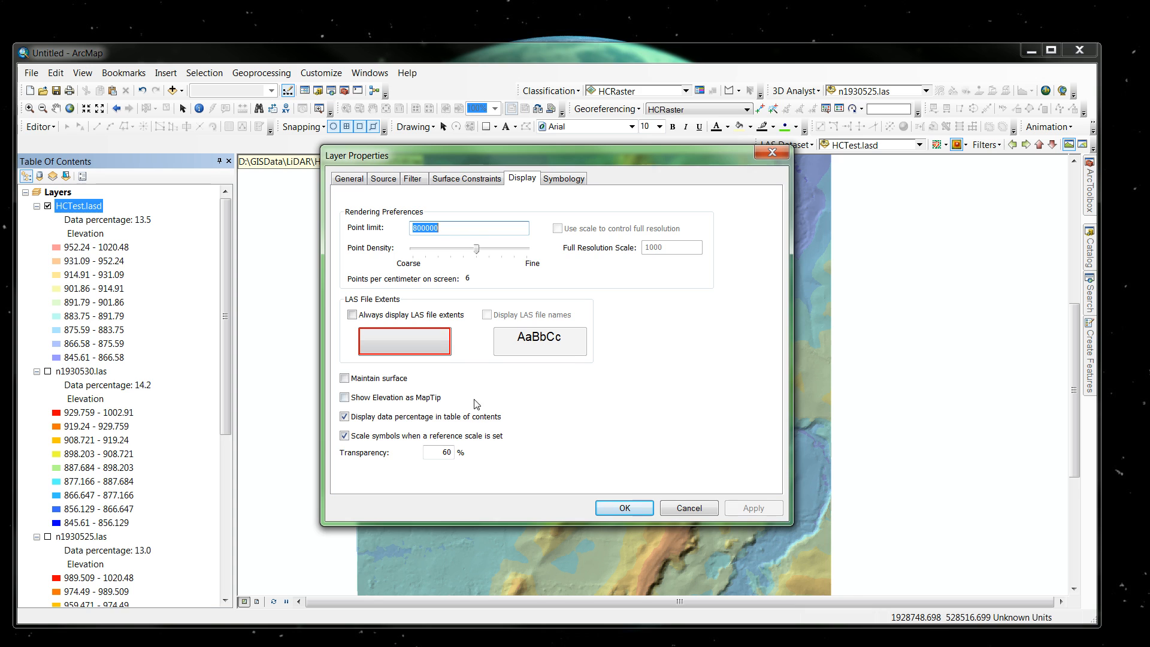
pyautogui.click(563, 180)
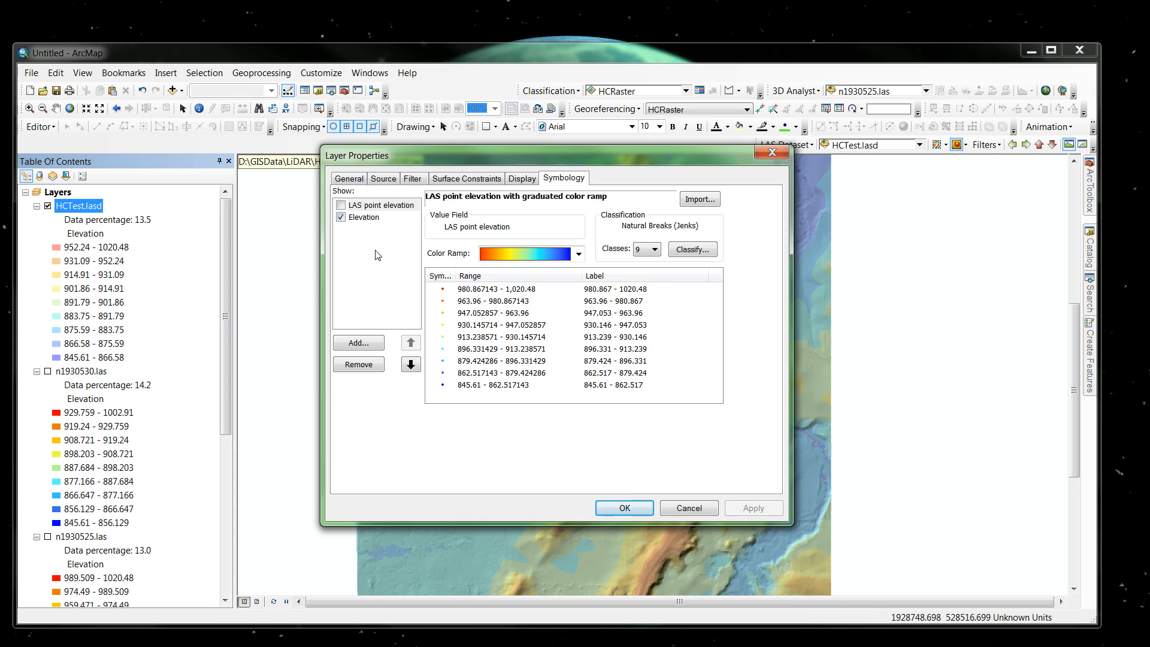
pyautogui.click(363, 217)
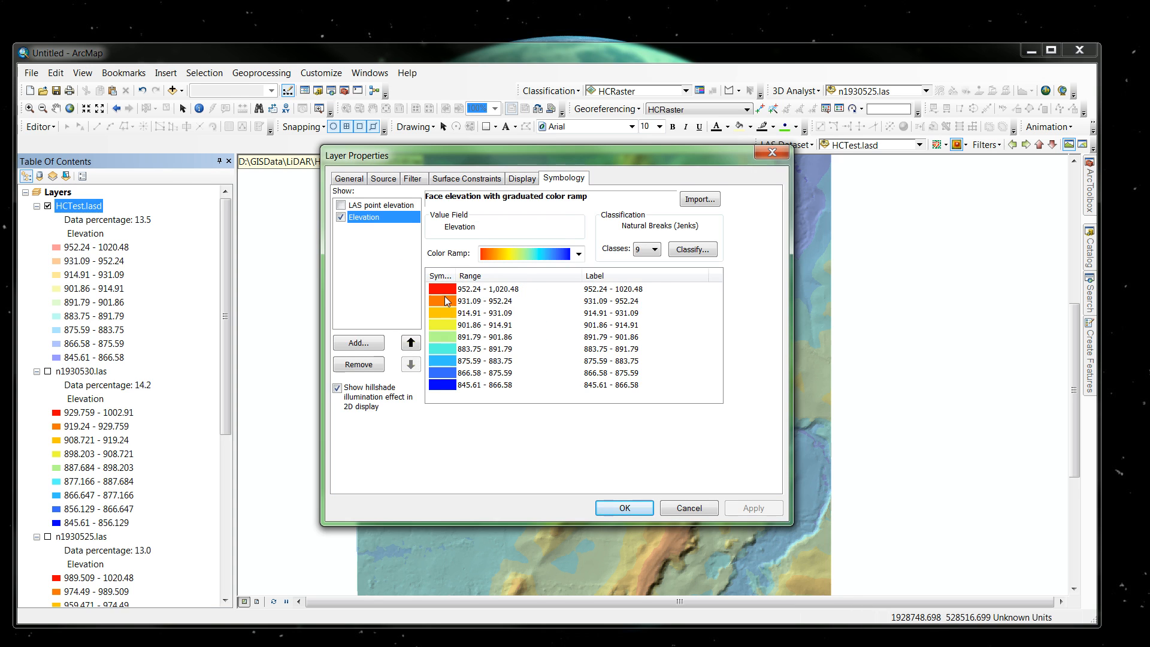
pyautogui.click(655, 249)
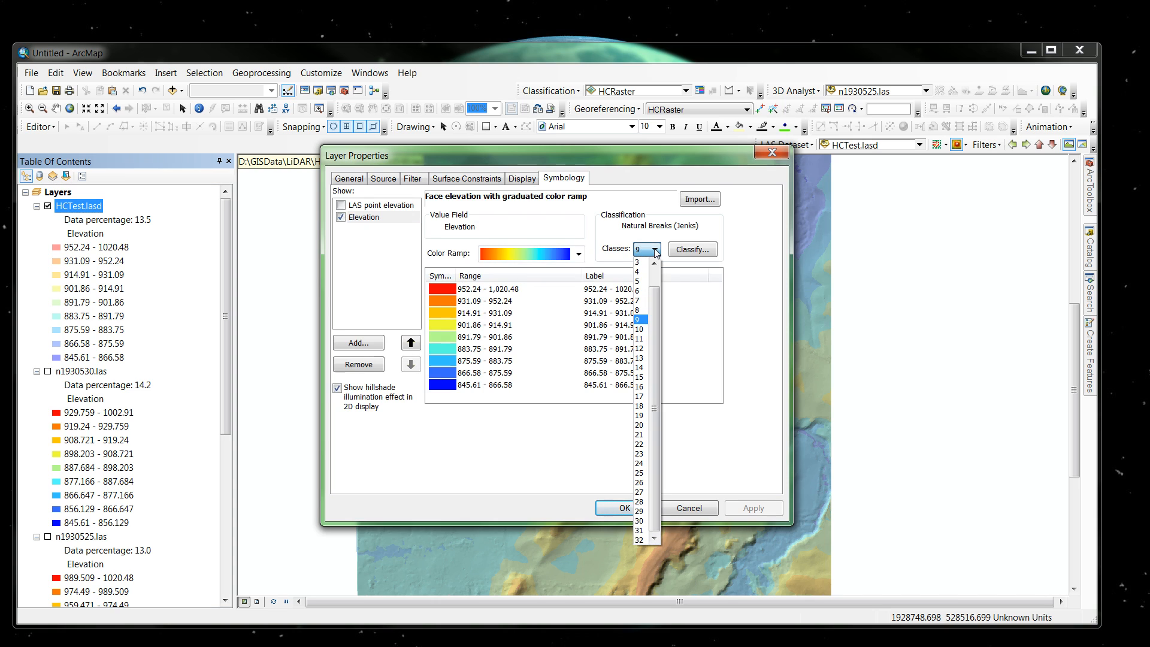
pyautogui.click(639, 425)
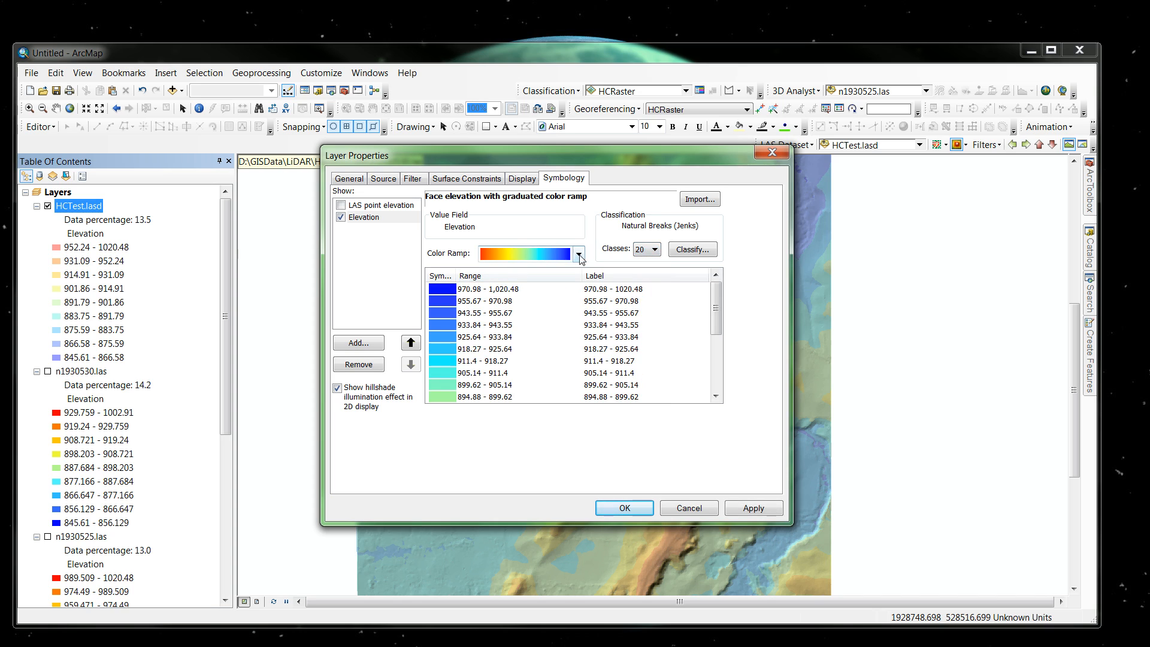
pyautogui.click(579, 254)
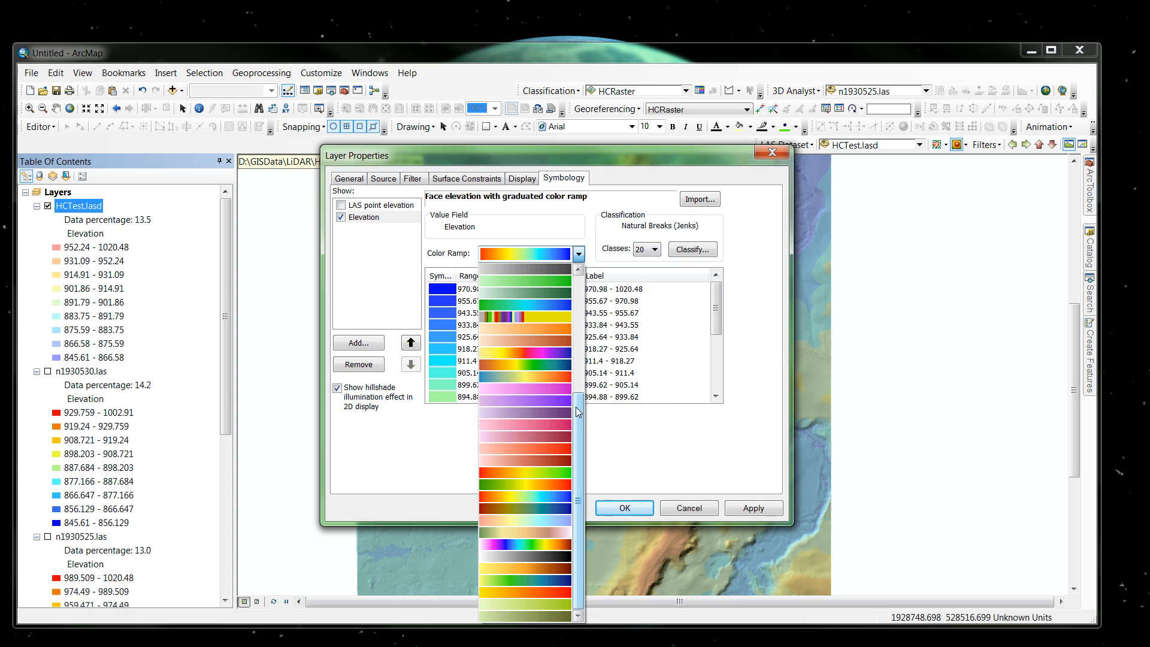
pyautogui.click(530, 532)
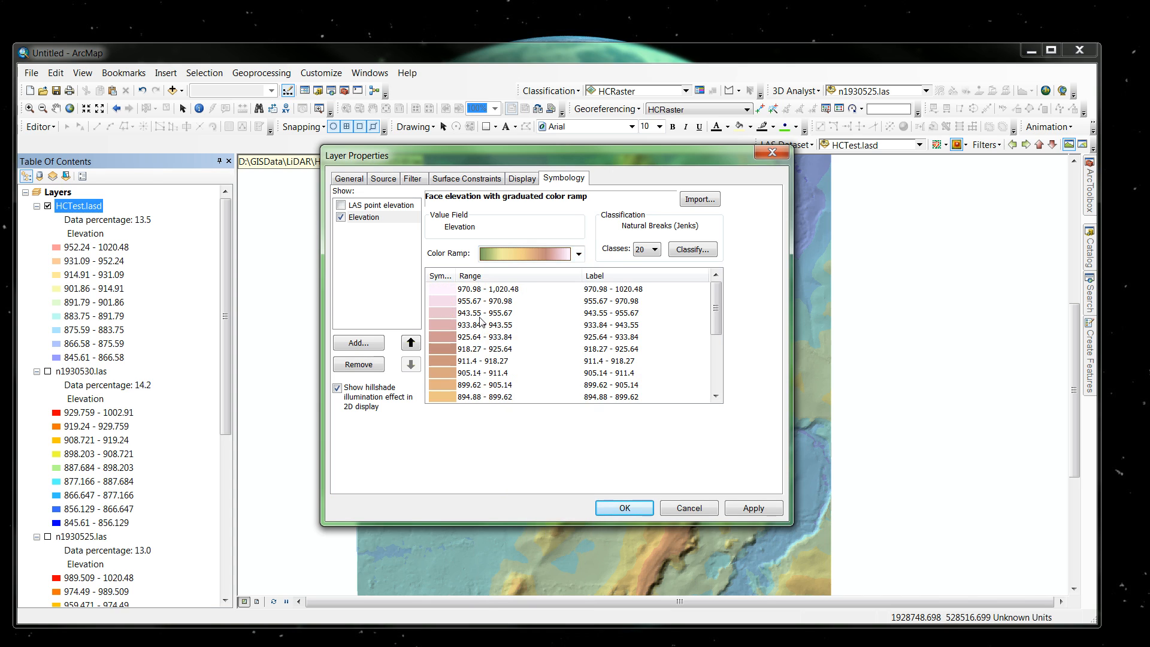
pyautogui.click(625, 507)
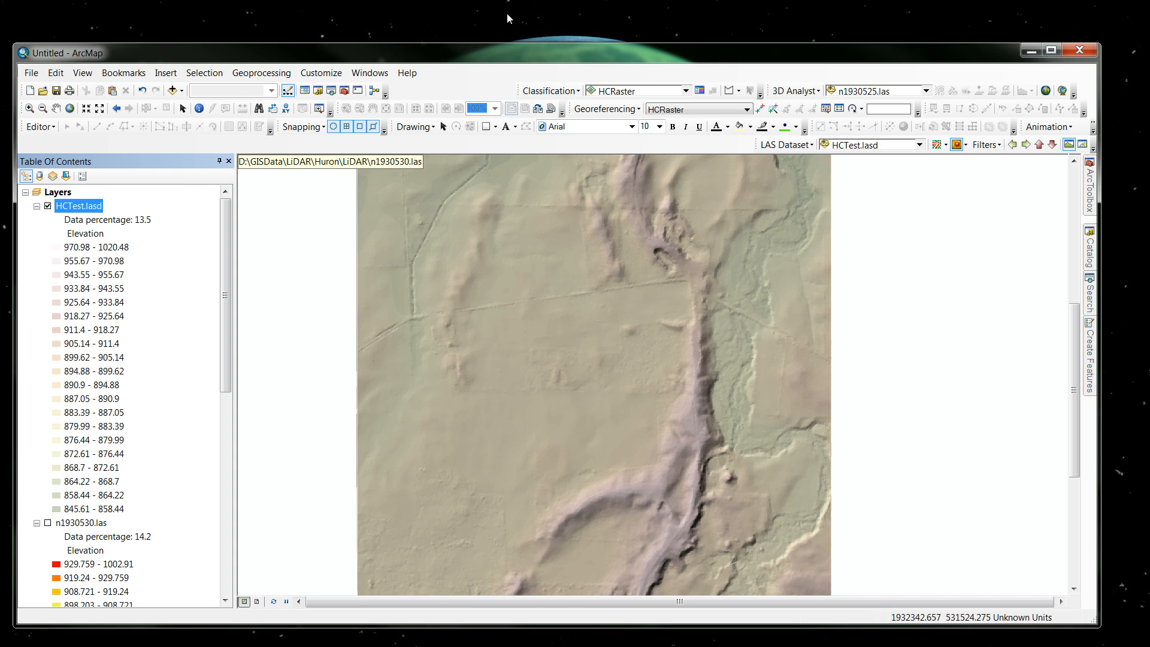
# Check which layers are shown in the layer list, and turn off HCTest.lasd to view HCHillshade alone
pyautogui.moveTo(224, 260); pyautogui.dragTo(217, 469)
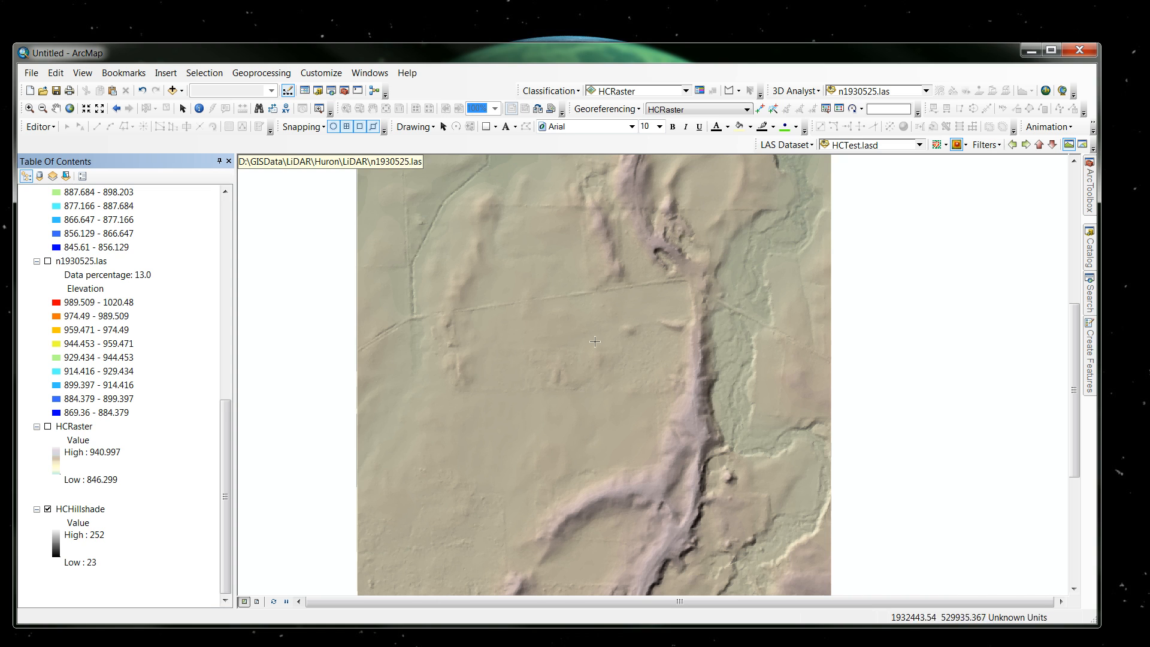
pyautogui.moveTo(224, 435); pyautogui.dragTo(230, 238)
pyautogui.click(56, 206)
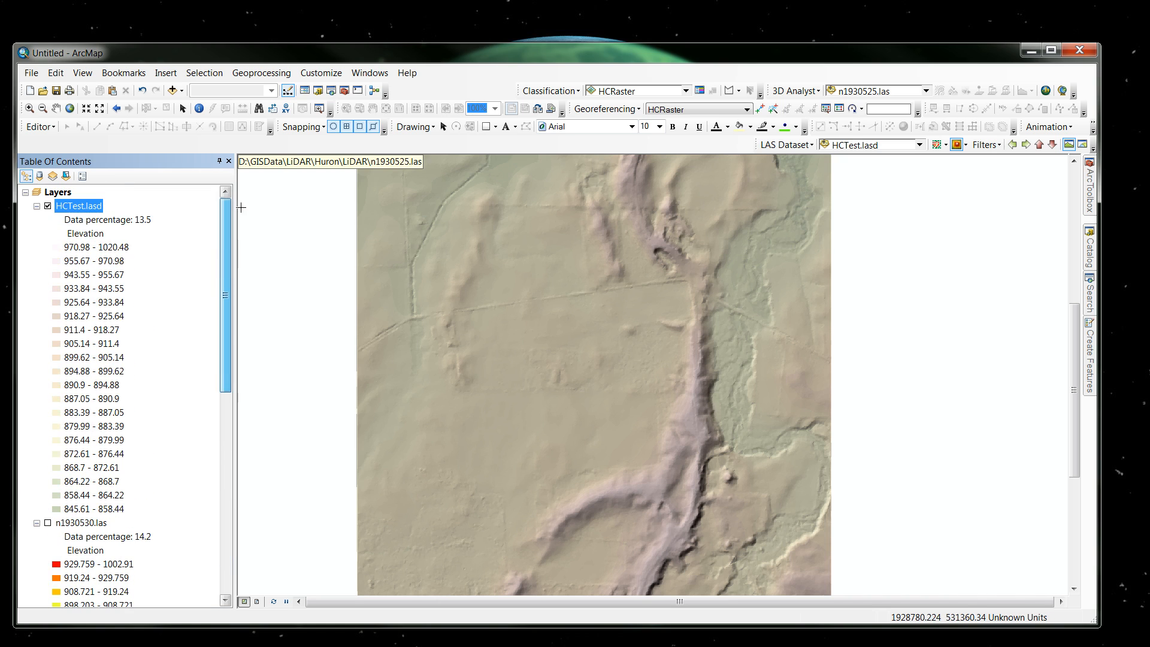
pyautogui.click(48, 206)
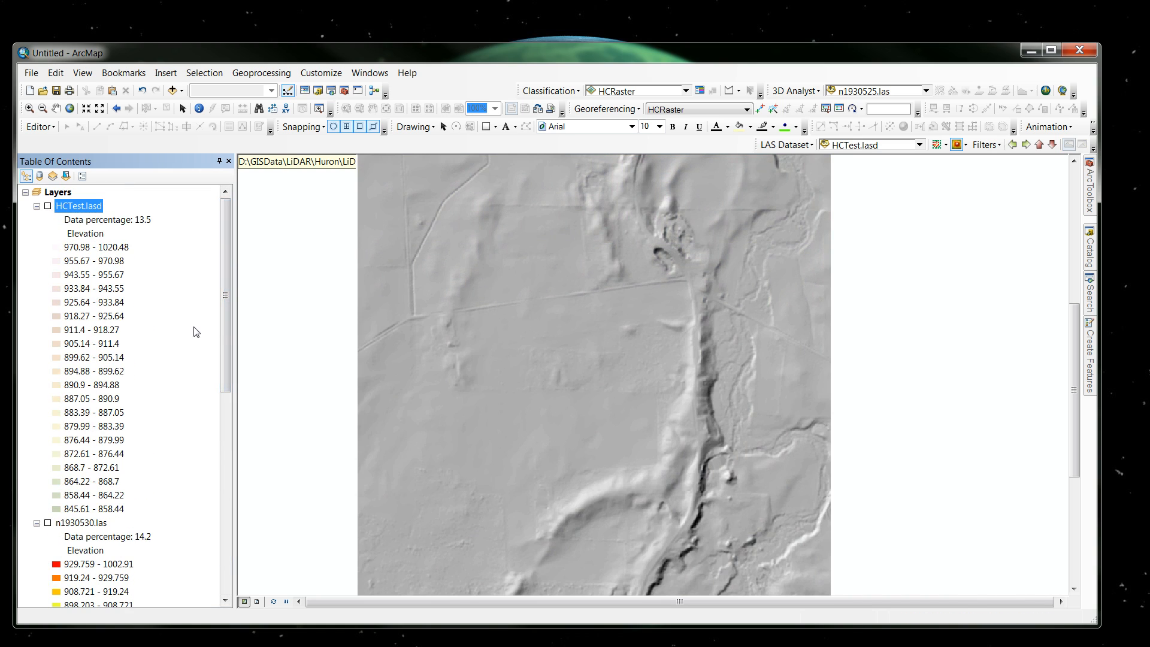
# Compare the overlays by showing HCRaster over HCHillshade, turning it off again and turning HCTest.lasd back on
pyautogui.moveTo(224, 327); pyautogui.dragTo(204, 599)
pyautogui.click(48, 426)
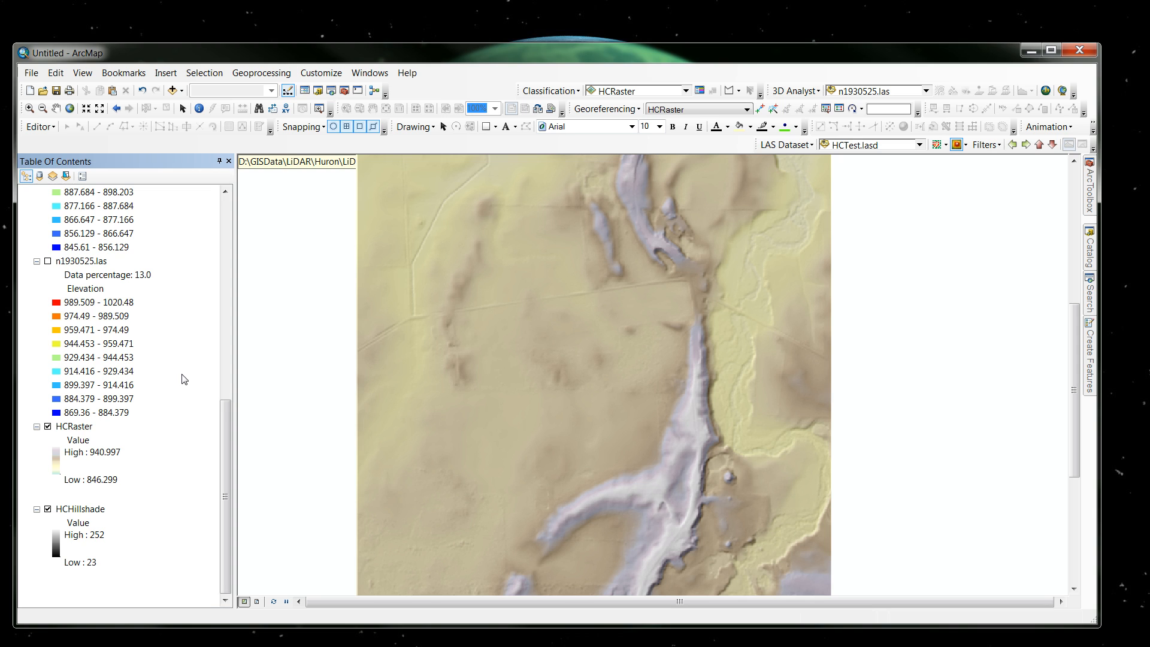
pyautogui.click(48, 426)
pyautogui.moveTo(225, 479); pyautogui.dragTo(228, 281)
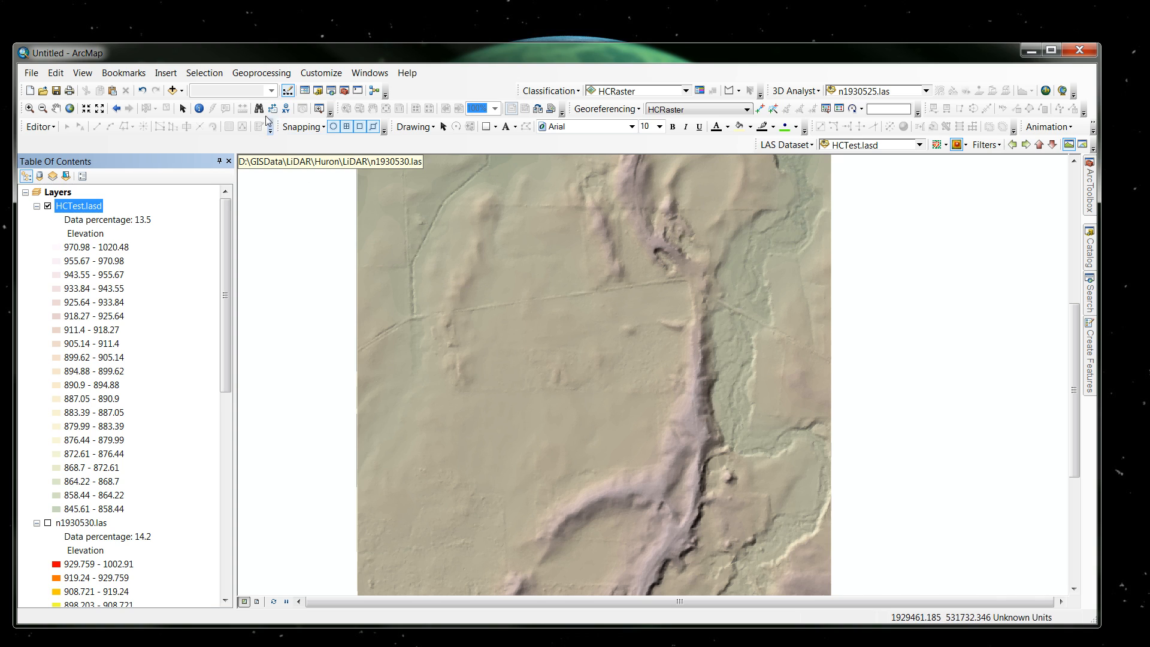
# Add the roadcenterlines_ft.shp shapefile from the RoadCenterlines folder in D:\GISData\Huron County to the map
pyautogui.click(173, 92)
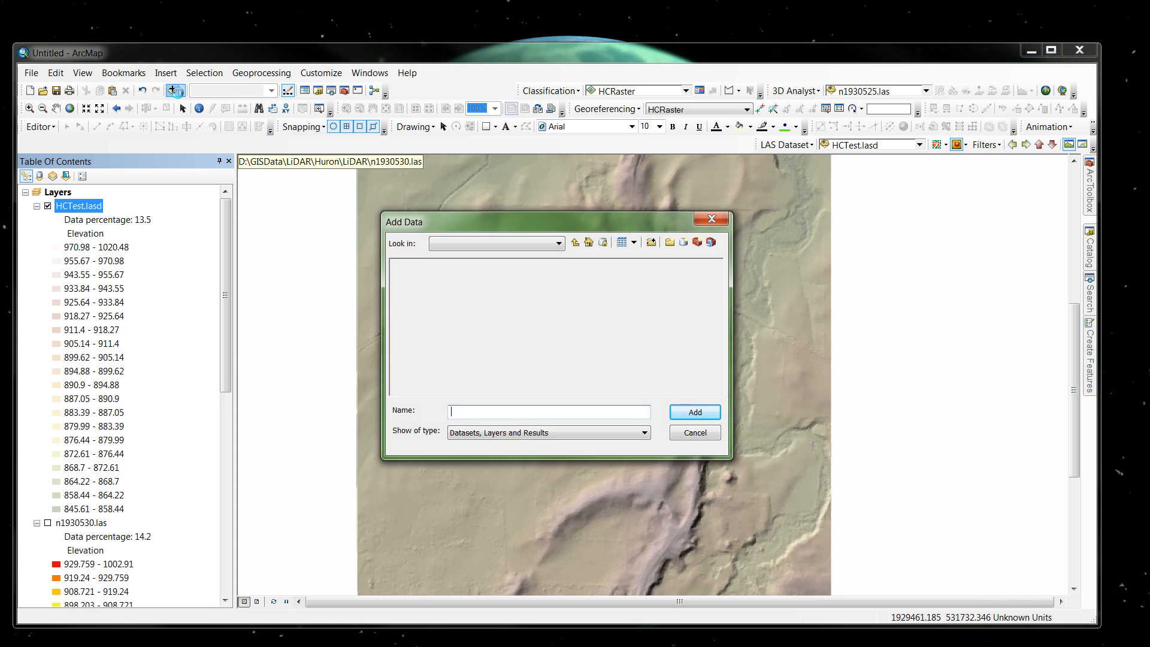
pyautogui.click(559, 243)
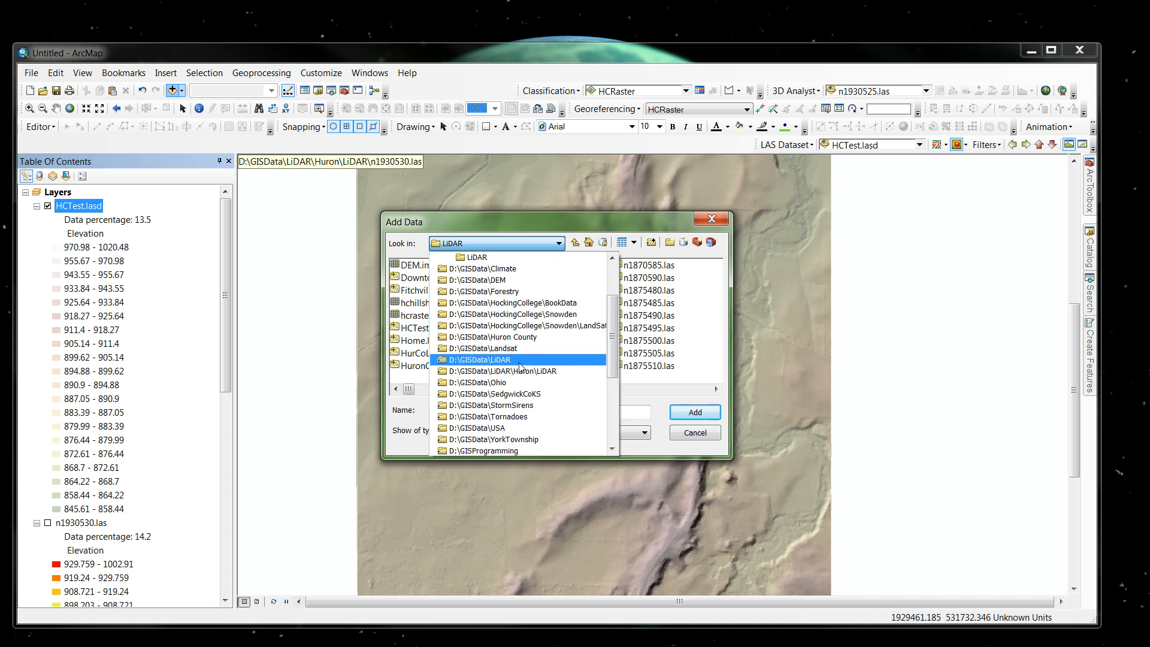
pyautogui.click(492, 337)
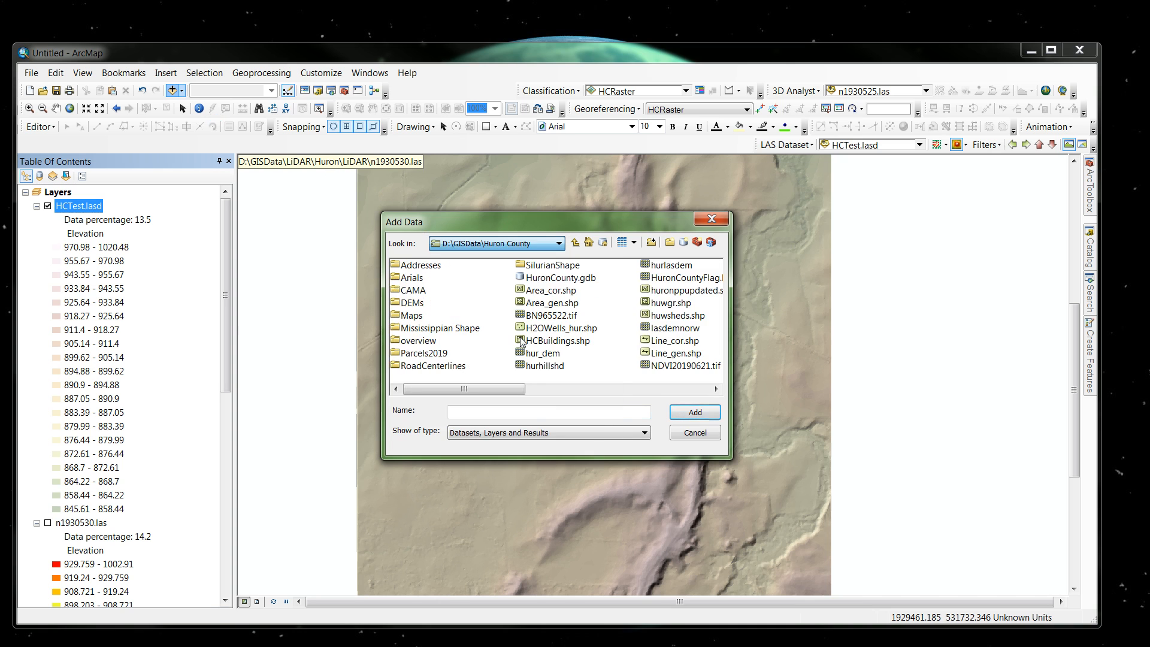
pyautogui.doubleClick(422, 366)
pyautogui.click(462, 271)
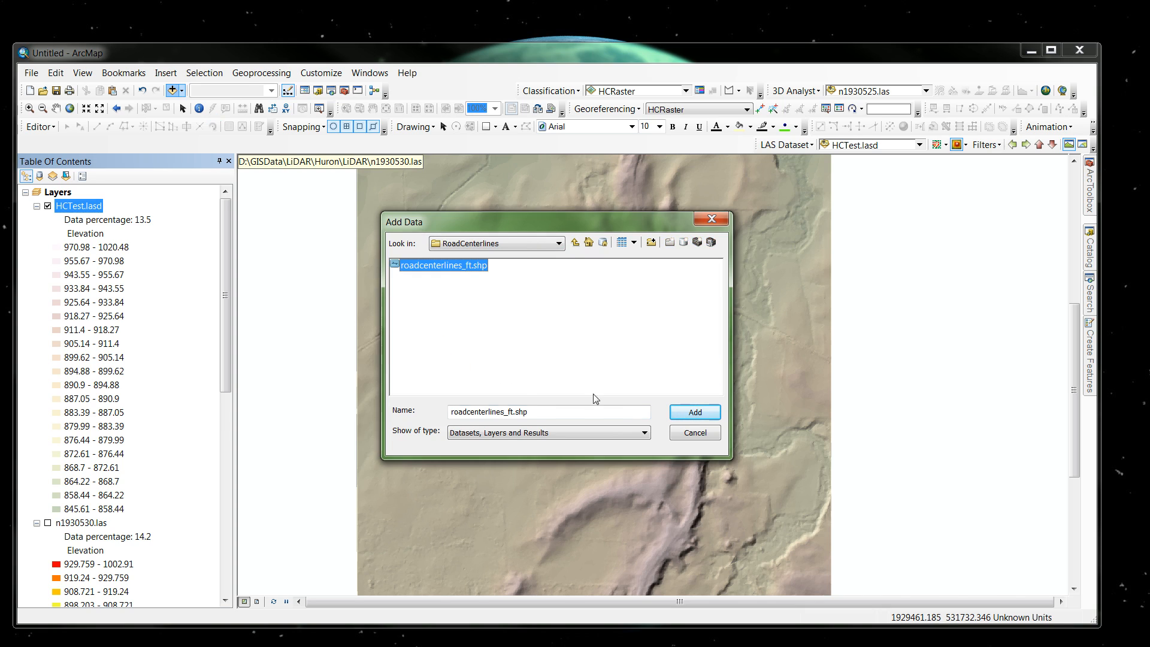
pyautogui.click(694, 412)
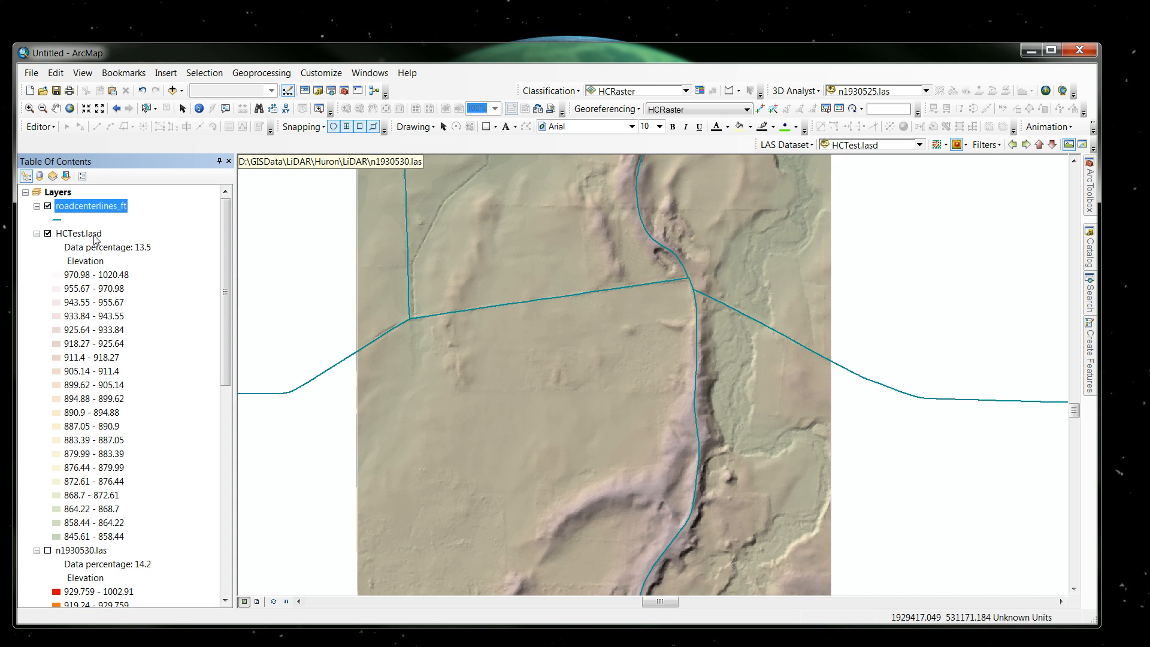
pyautogui.moveTo(226, 364); pyautogui.dragTo(226, 597)
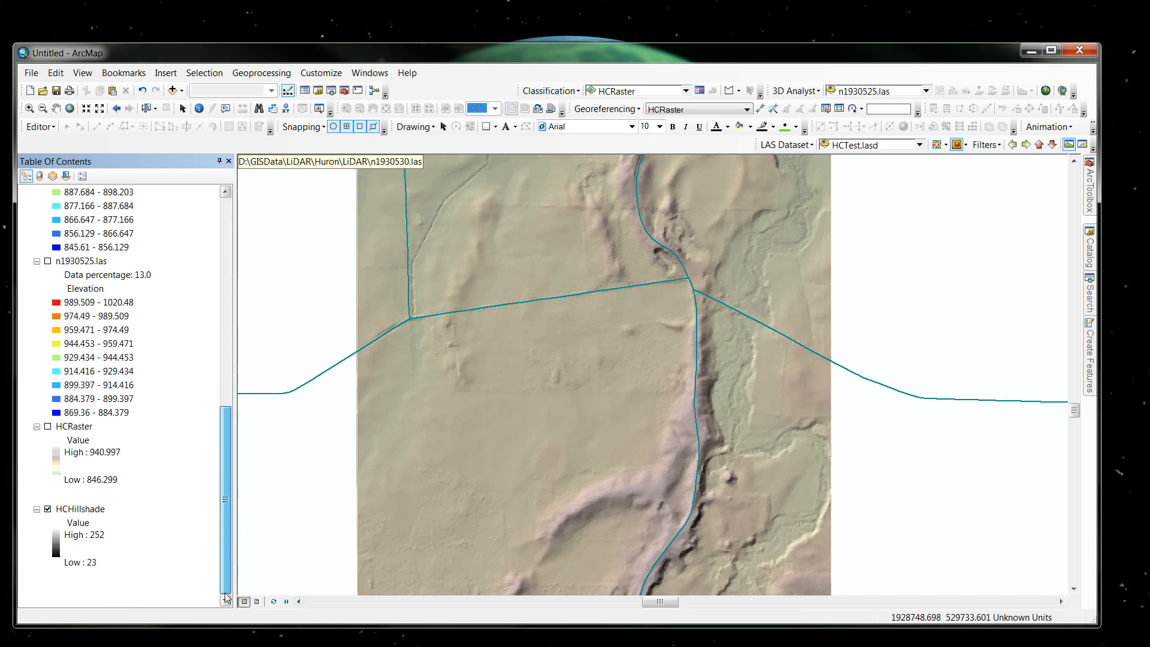